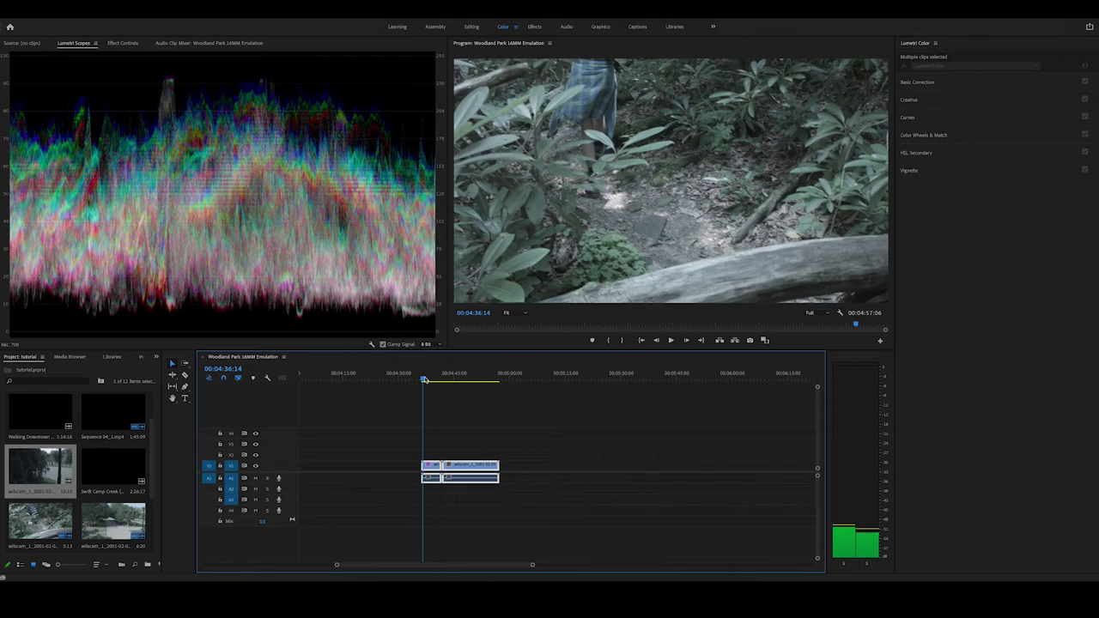
# Step: Scrub to the park clip, select both timeline clips, and open the File menu from the Project panel
pyautogui.moveTo(423, 381); pyautogui.dragTo(457, 394)
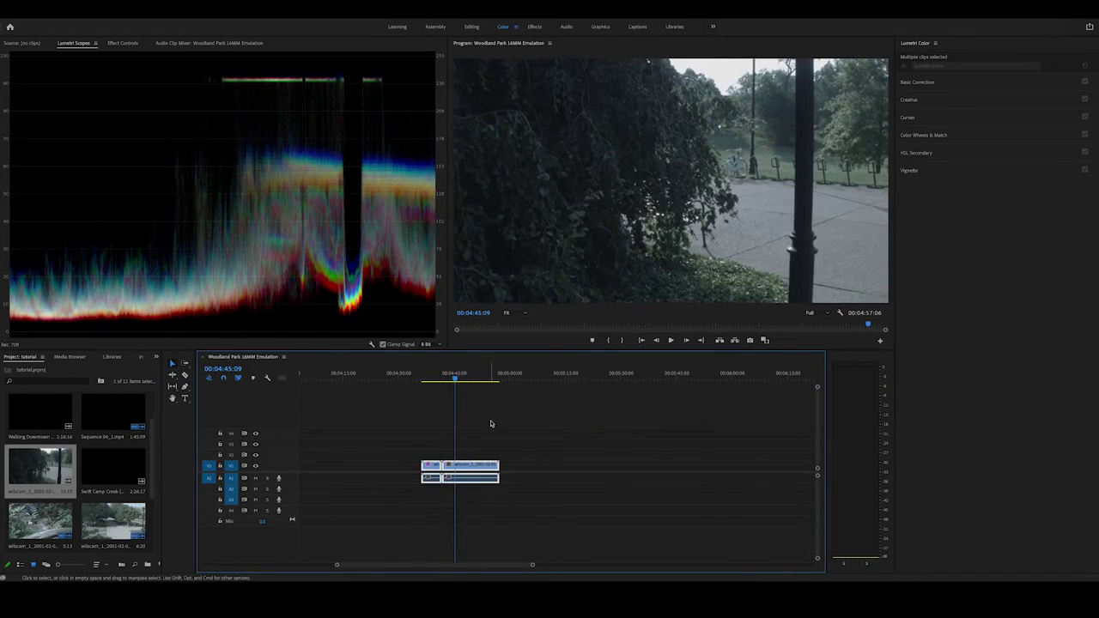
pyautogui.click(472, 452)
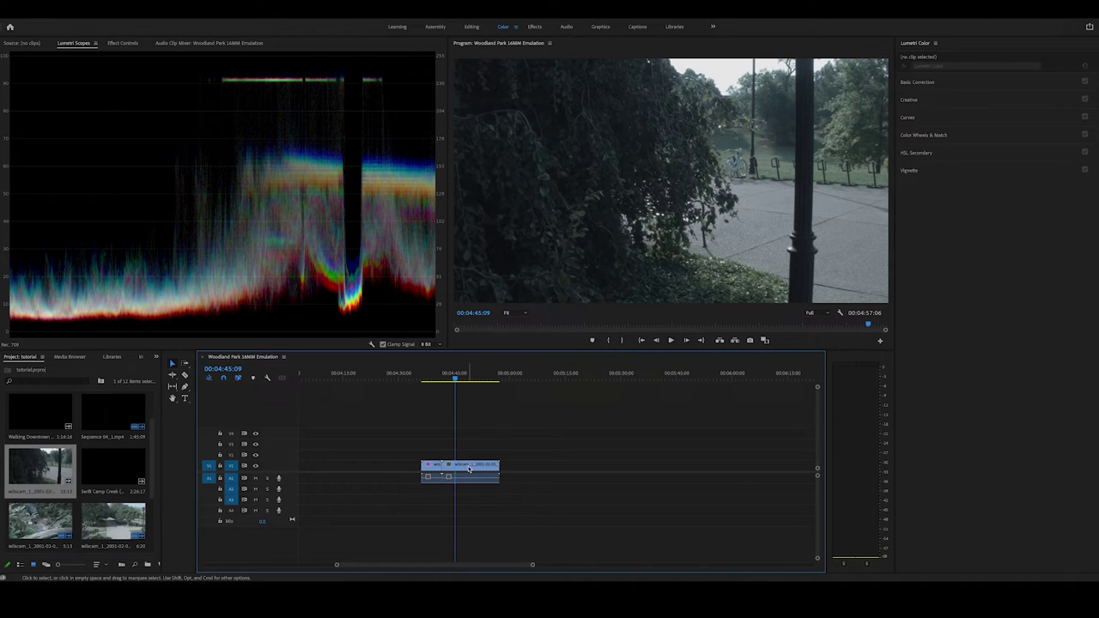
pyautogui.click(472, 466)
pyautogui.moveTo(432, 446); pyautogui.dragTo(516, 467)
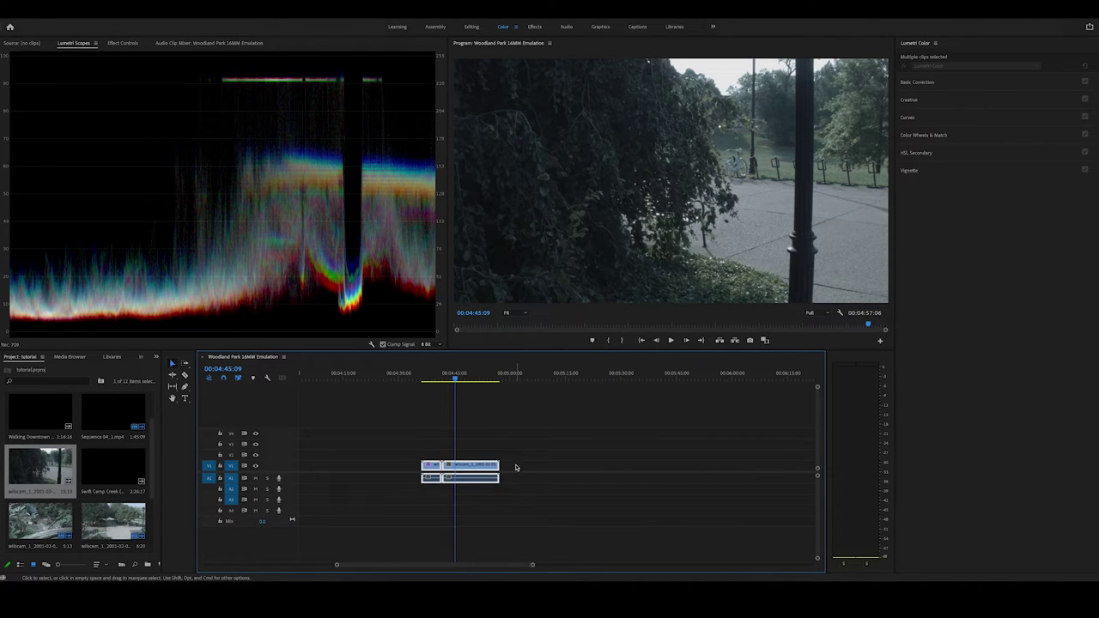
pyautogui.click(28, 486)
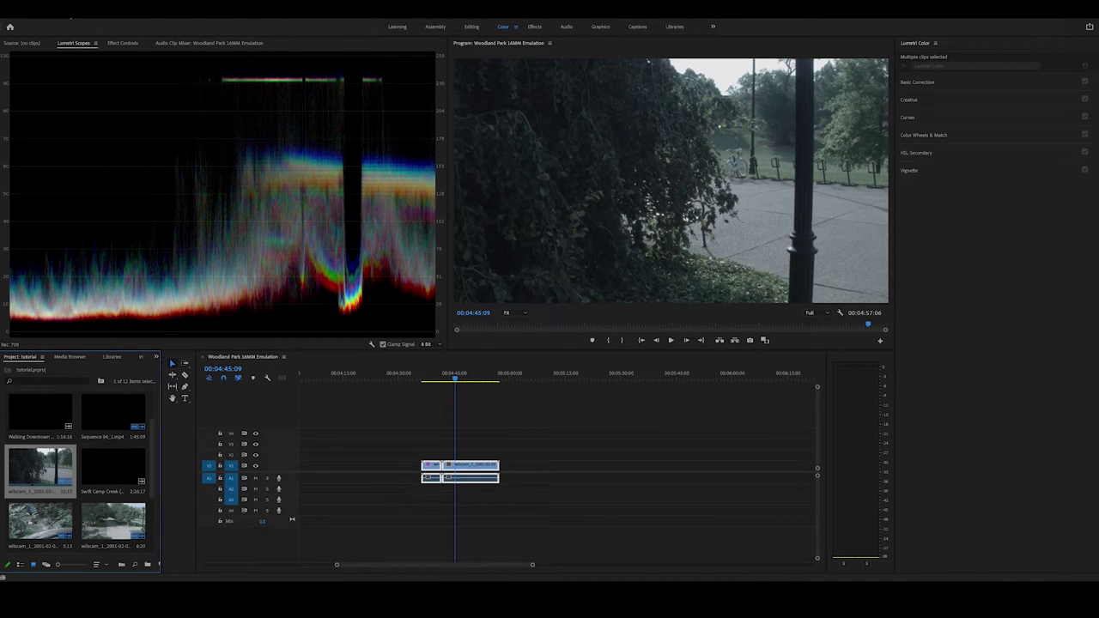
pyautogui.click(72, 8)
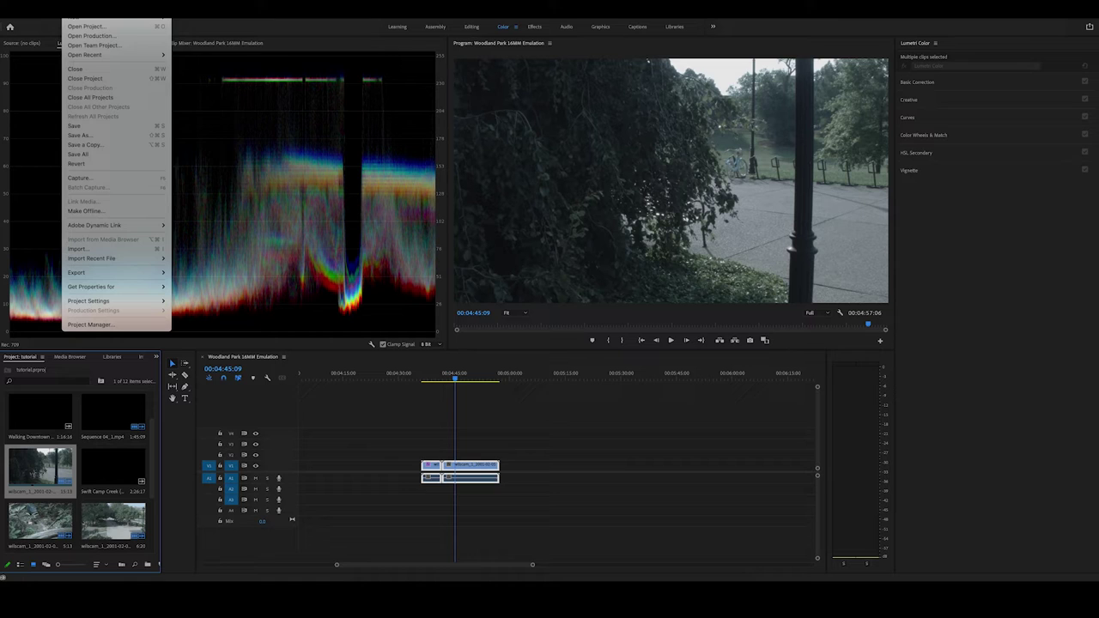
# Step: Create a 1920×1080, 24 fps adjustment layer and place it on V2 spanning both clips
pyautogui.moveTo(86, 17)
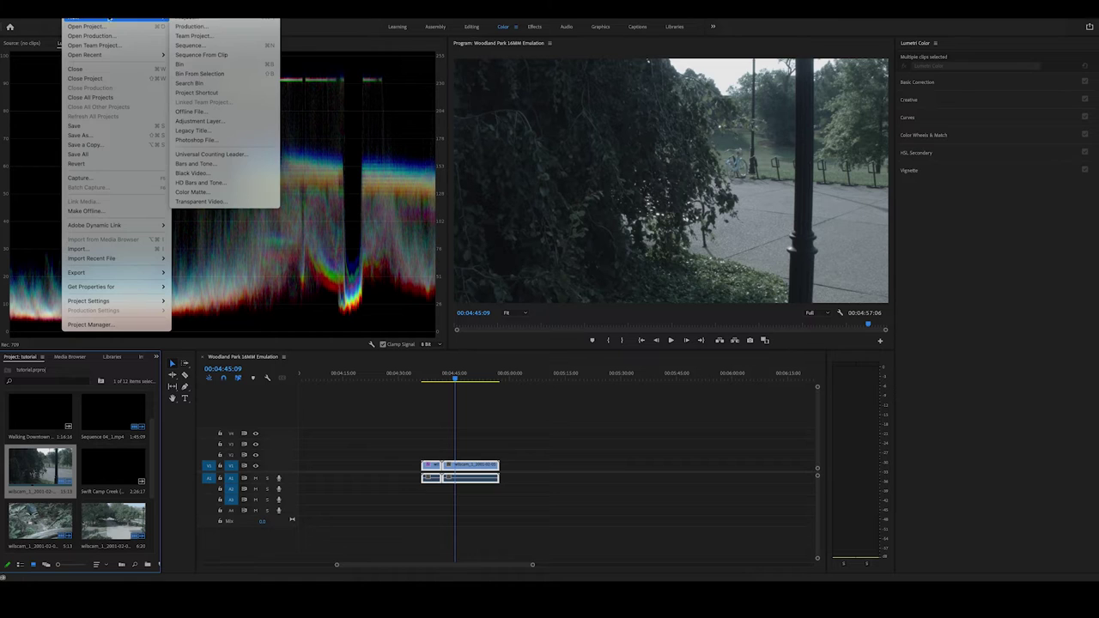
pyautogui.click(232, 123)
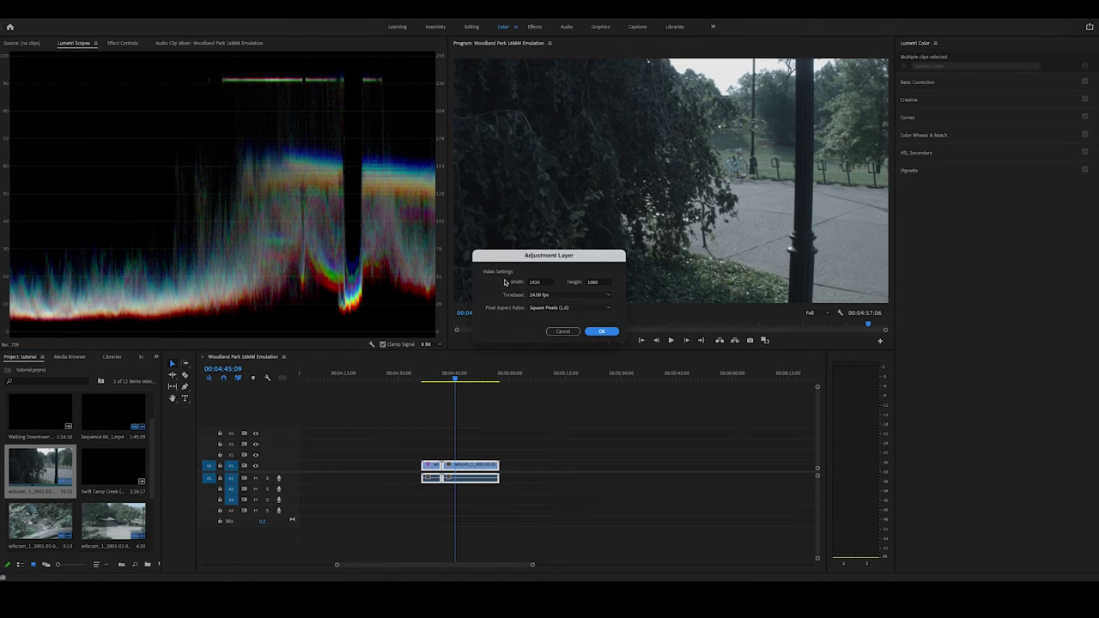
pyautogui.click(594, 334)
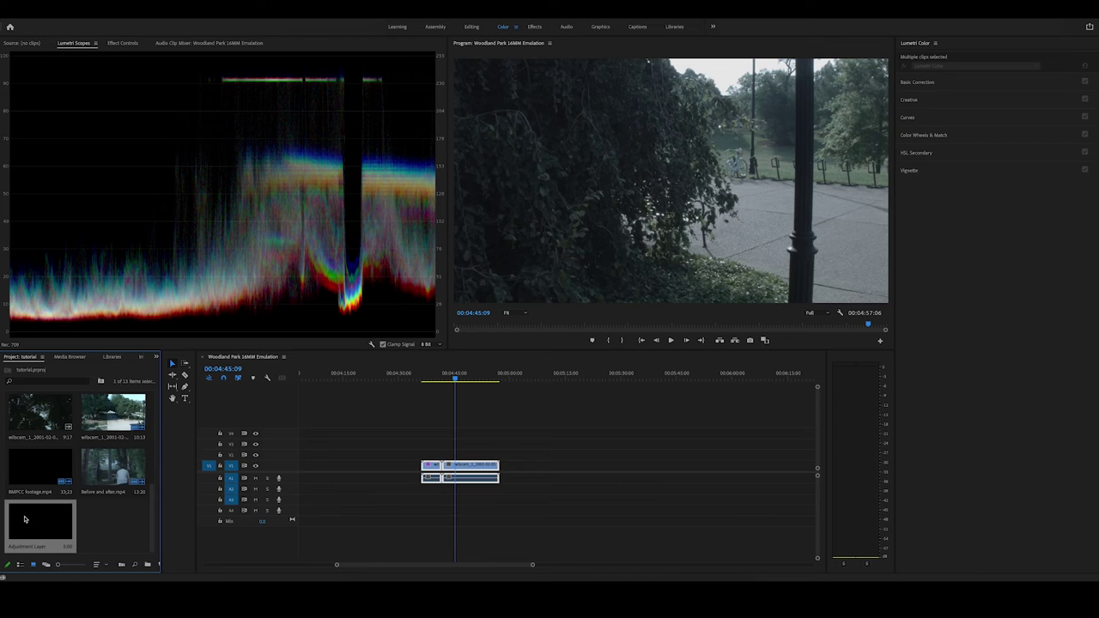
pyautogui.moveTo(25, 519); pyautogui.dragTo(500, 456)
pyautogui.click(472, 454)
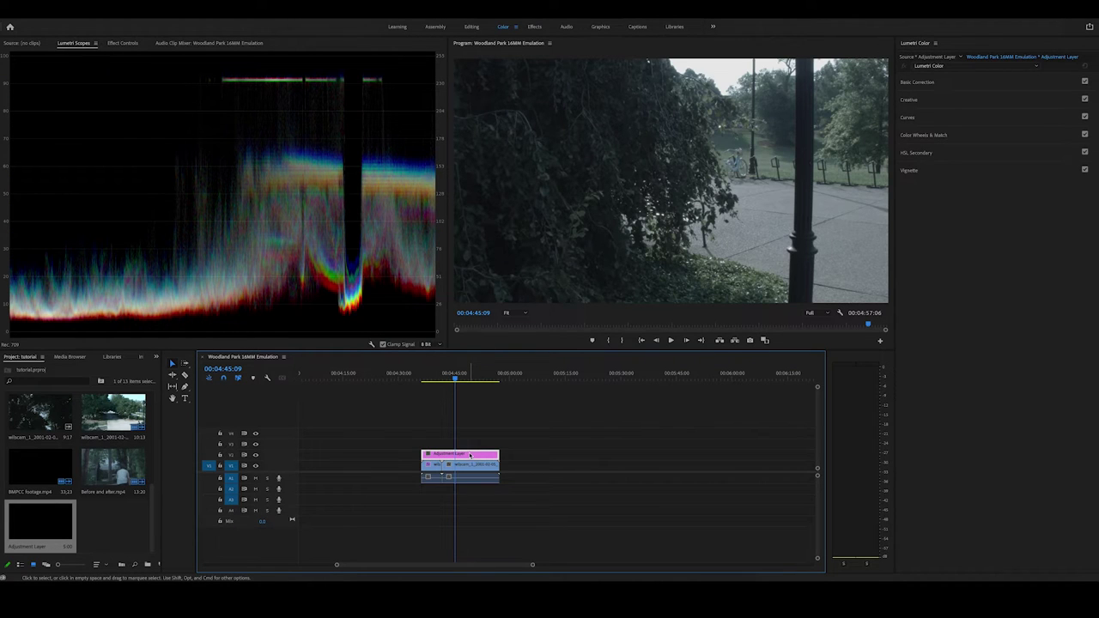
# Step: Apply the LTF Super16_LOG look in Lumetri Color's Creative section
pyautogui.click(994, 101)
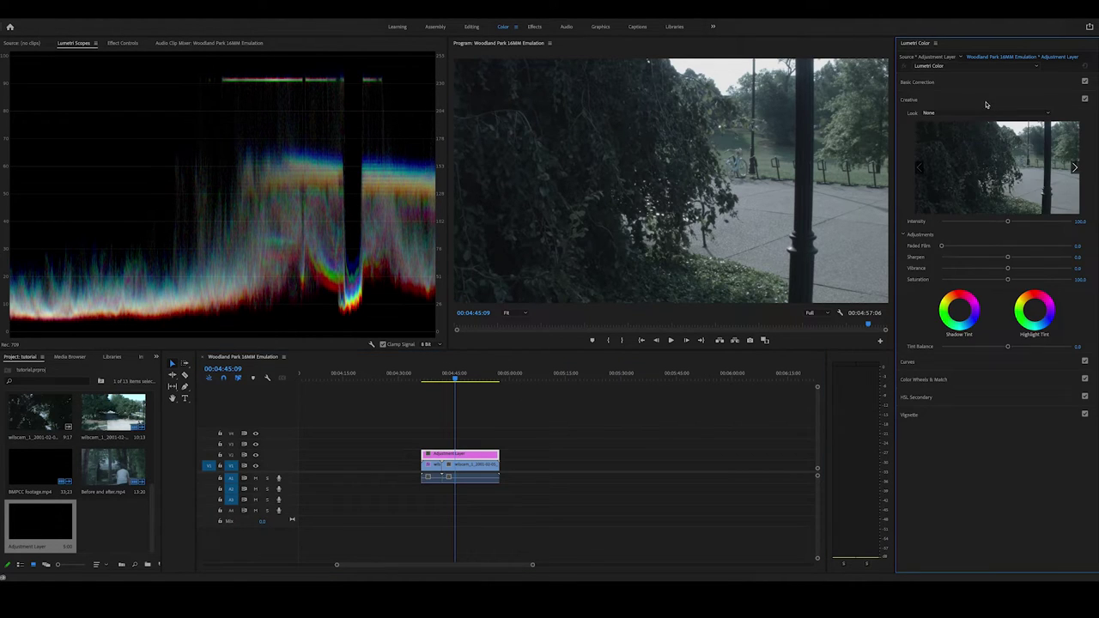
pyautogui.click(945, 115)
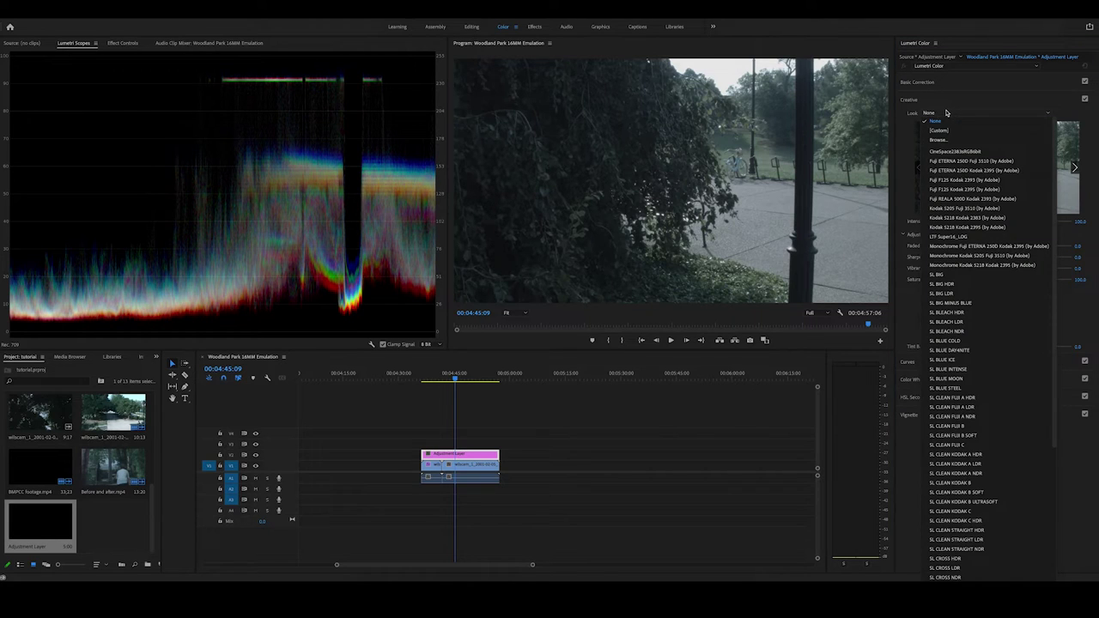
pyautogui.click(965, 238)
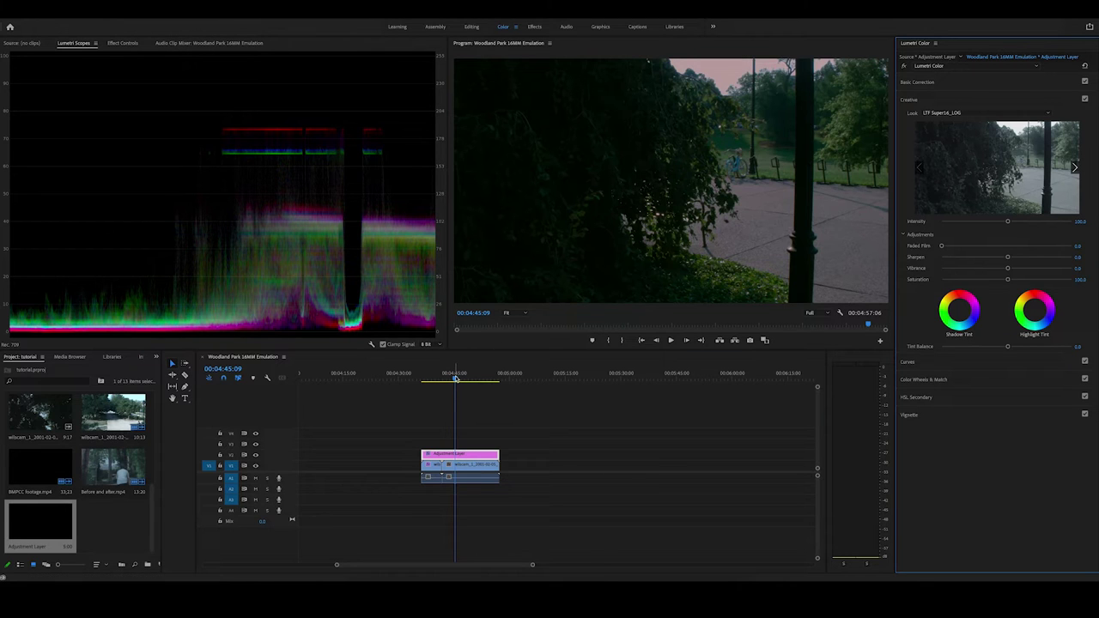
# Step: Mute audio tracks A1 and A2 while scrubbing through the park footage
pyautogui.click(457, 377)
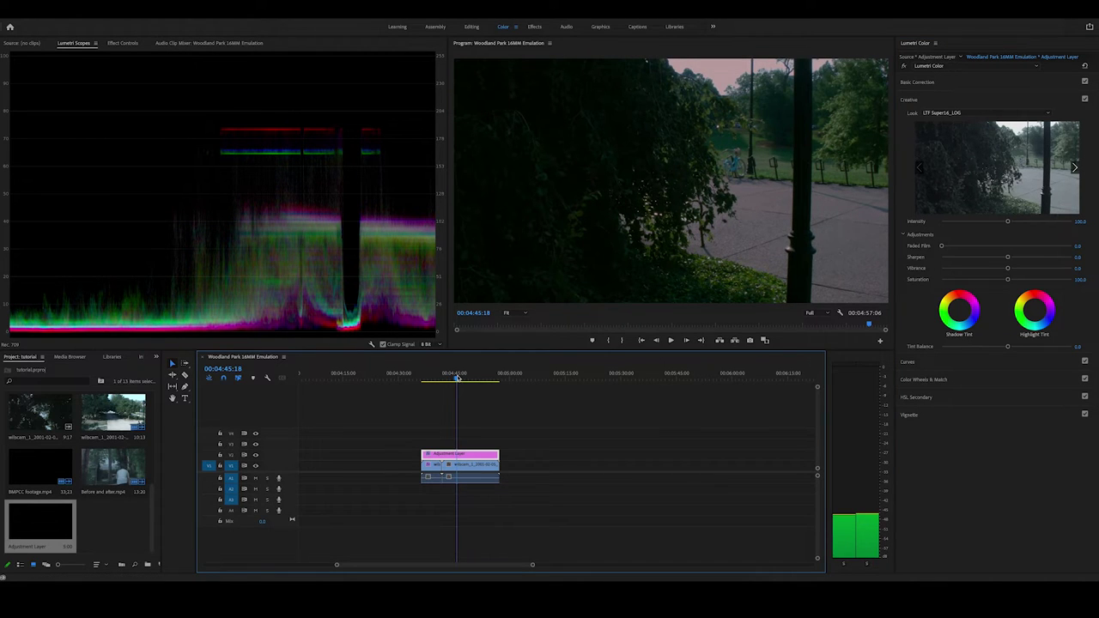
pyautogui.click(255, 488)
pyautogui.moveTo(459, 378); pyautogui.dragTo(433, 384)
pyautogui.click(255, 478)
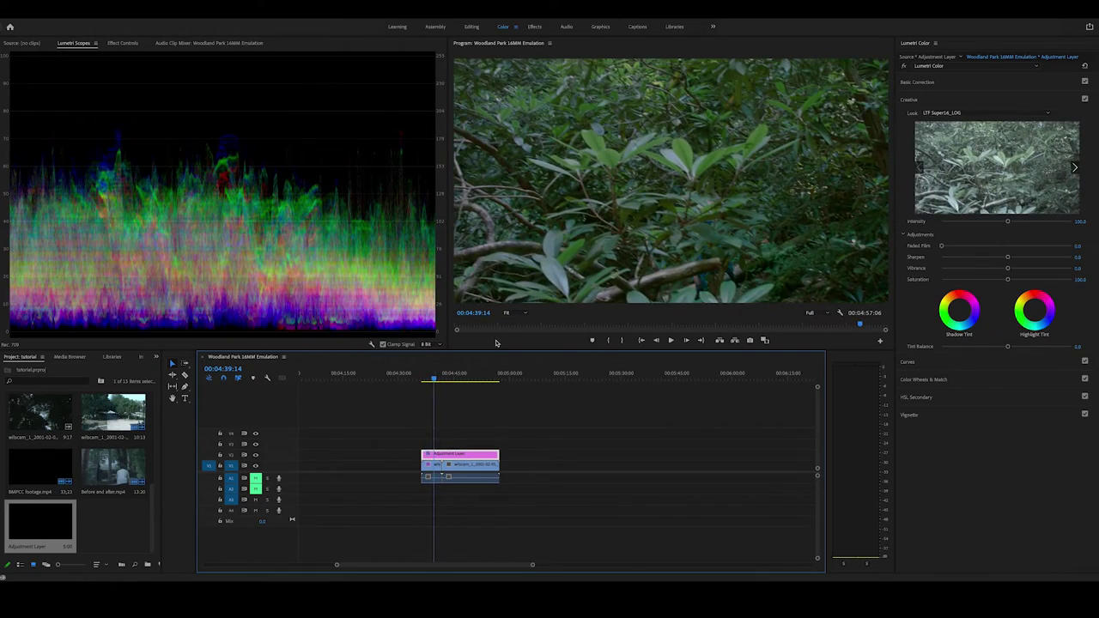
# Step: Toggle the Creative look off and on to compare, then return to the forest shot
pyautogui.click(1085, 99)
pyautogui.click(1086, 99)
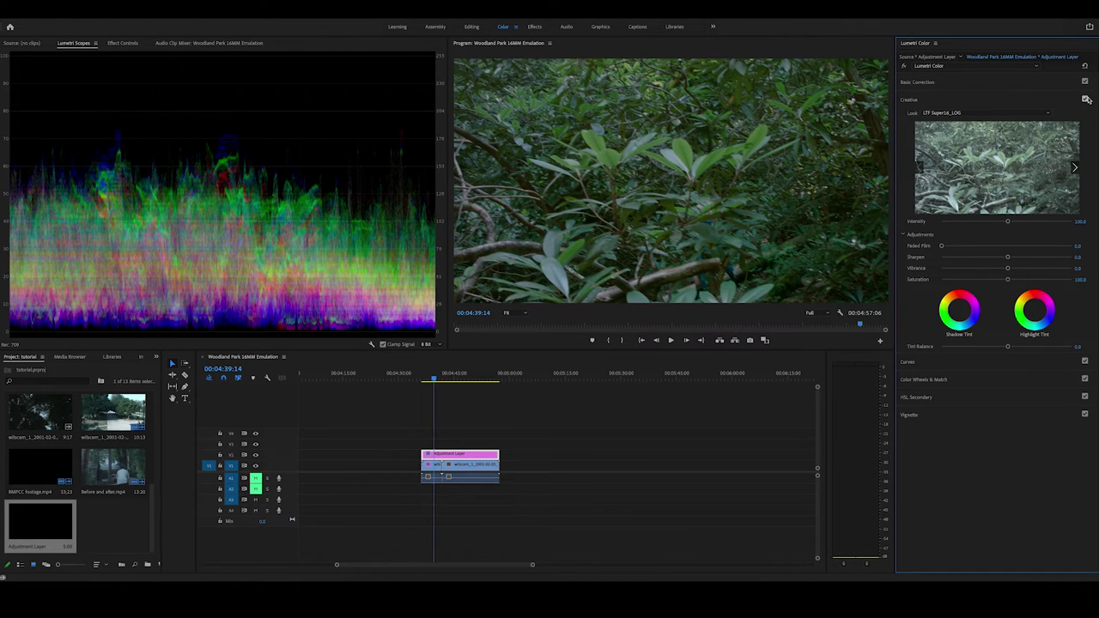
pyautogui.click(442, 378)
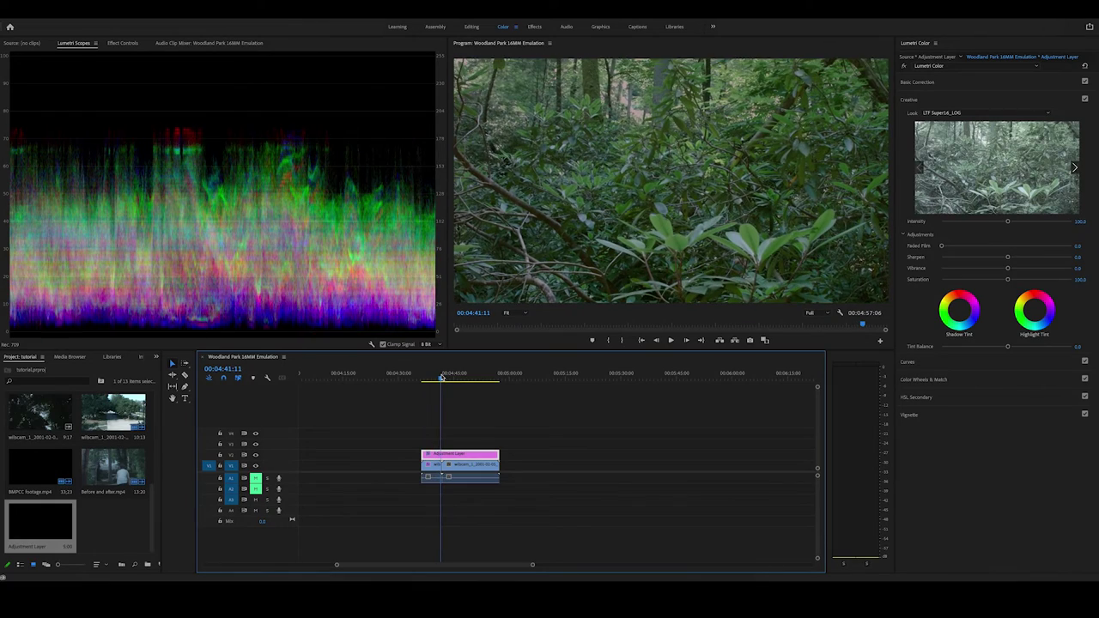
pyautogui.moveTo(441, 378); pyautogui.dragTo(434, 379)
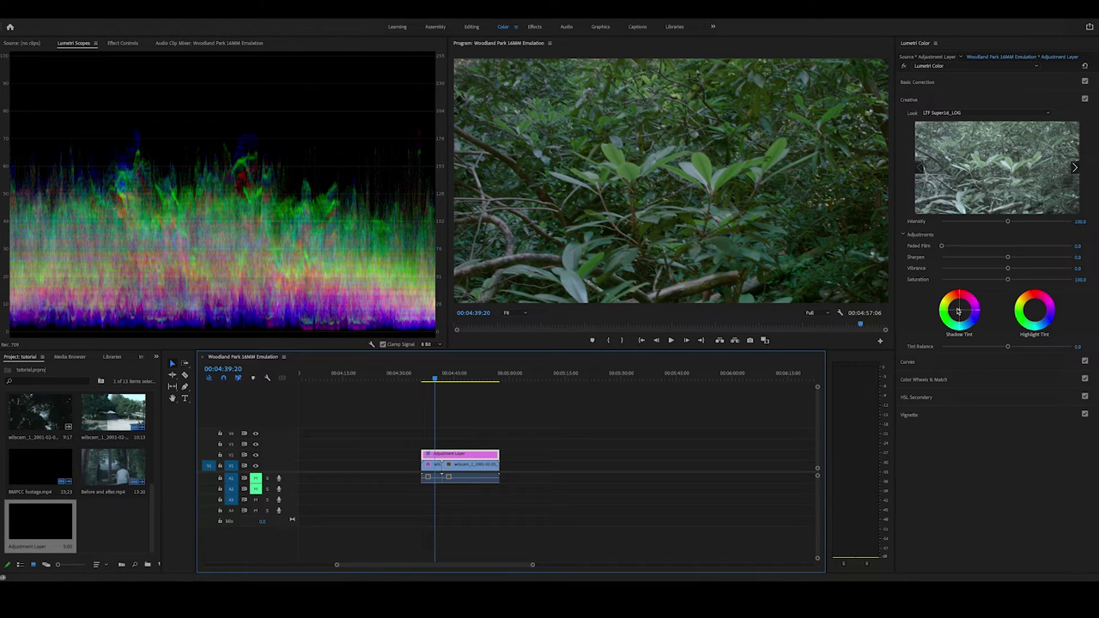
# Step: Tint the shadows slightly, reset Highlight Tint to neutral, and play through the park clip
pyautogui.moveTo(959, 311); pyautogui.dragTo(956, 309)
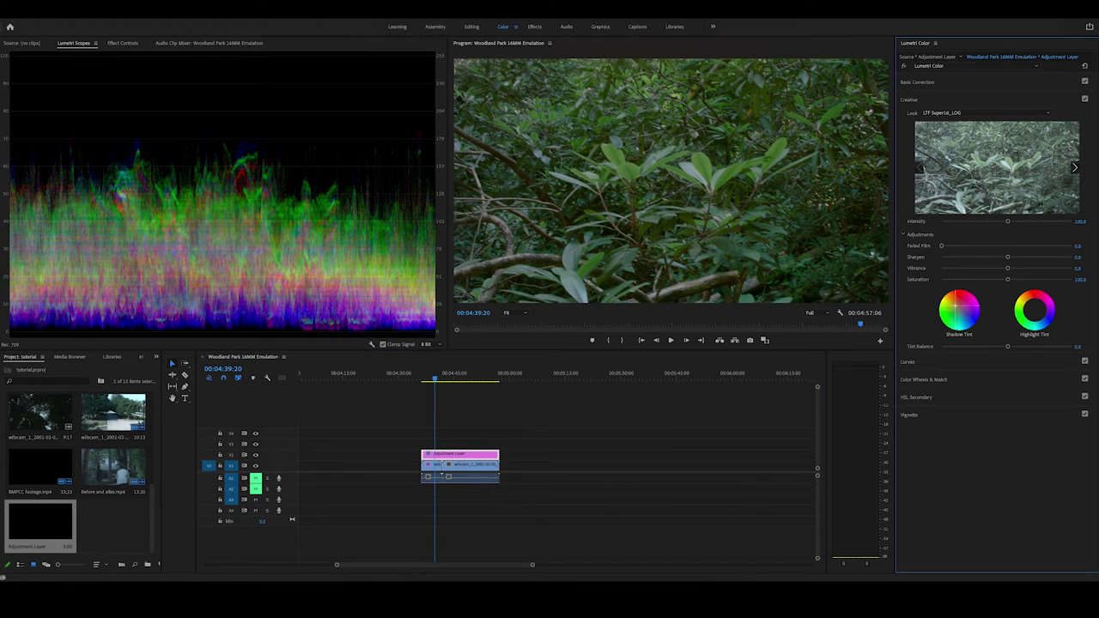
pyautogui.click(1041, 314)
pyautogui.moveTo(1039, 312); pyautogui.dragTo(1037, 316)
pyautogui.doubleClick(1038, 316)
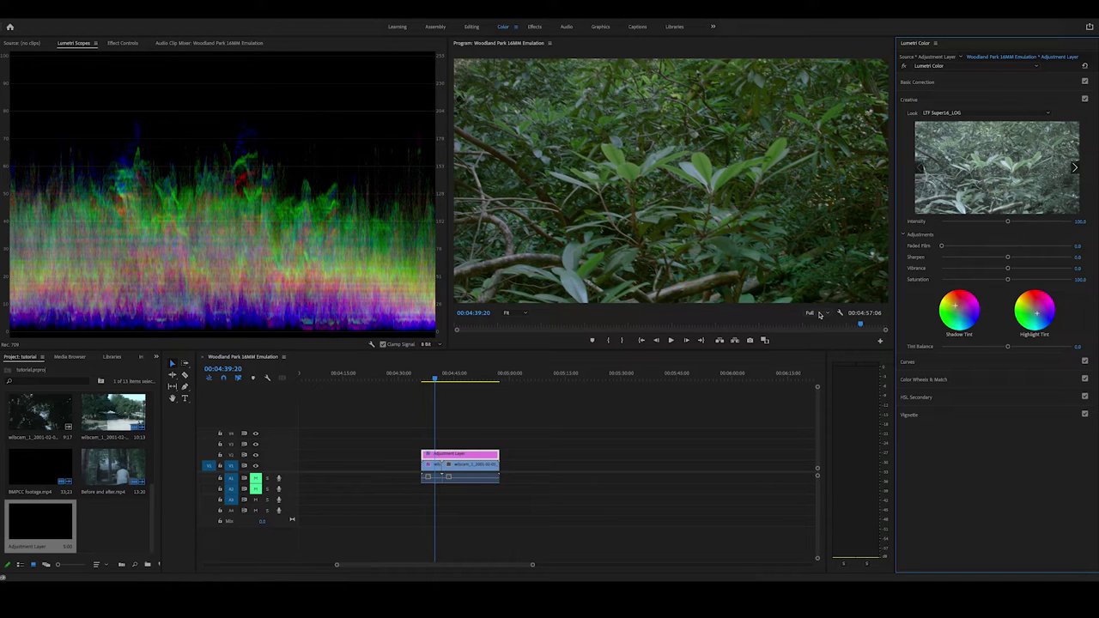
pyautogui.click(445, 378)
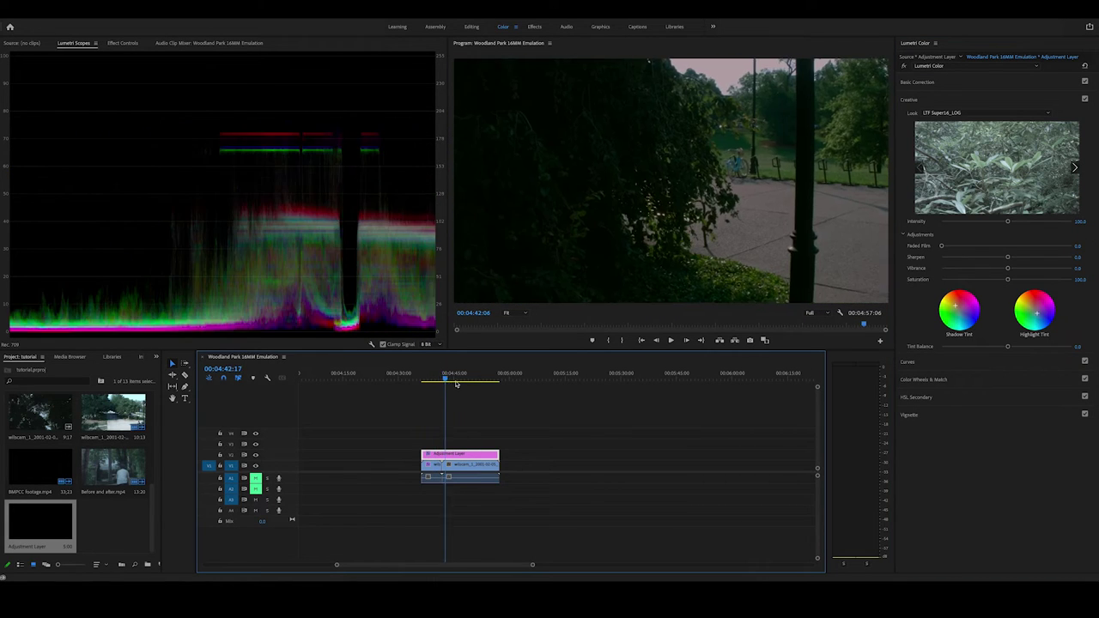
pyautogui.moveTo(456, 385); pyautogui.dragTo(433, 400)
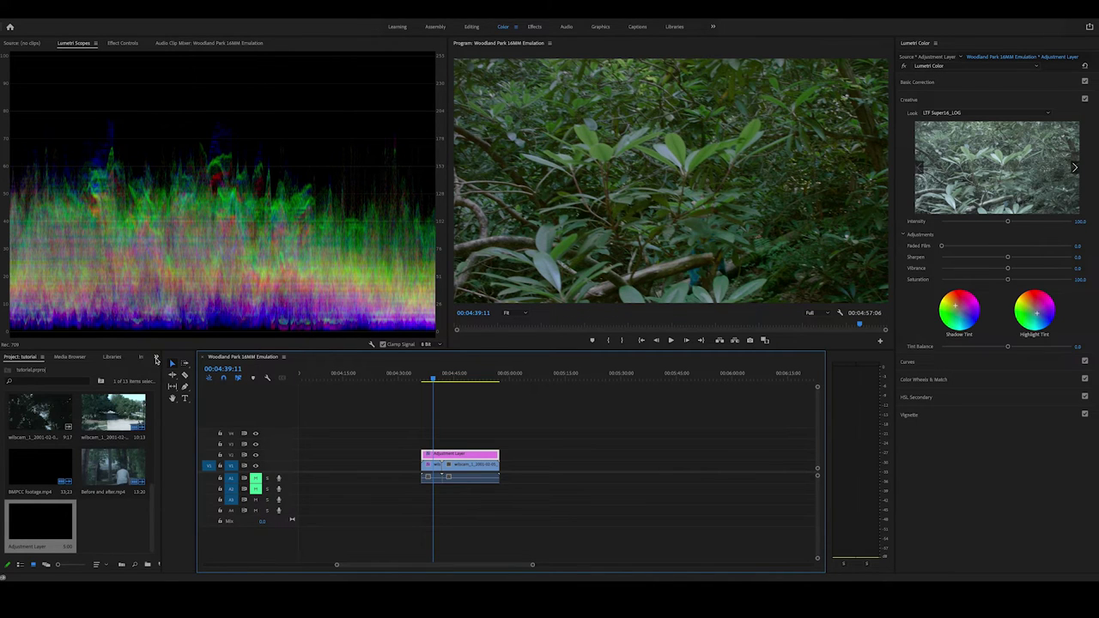
# Step: Search for the Crop effect and apply it to the adjustment layer
pyautogui.click(157, 359)
pyautogui.click(170, 406)
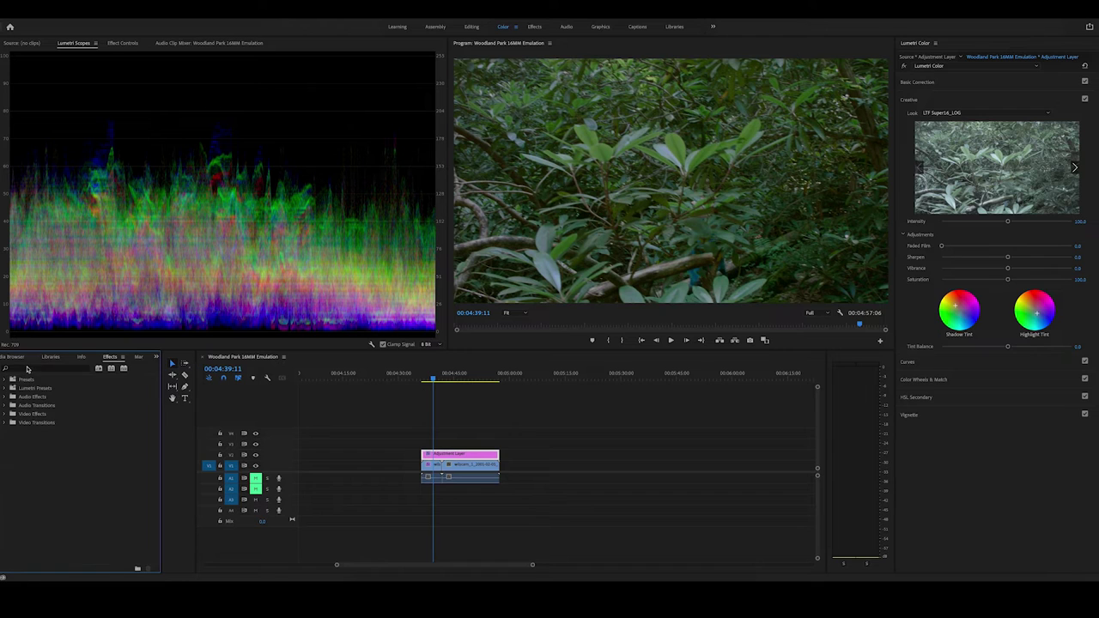
pyautogui.click(27, 369)
pyautogui.write('crop')
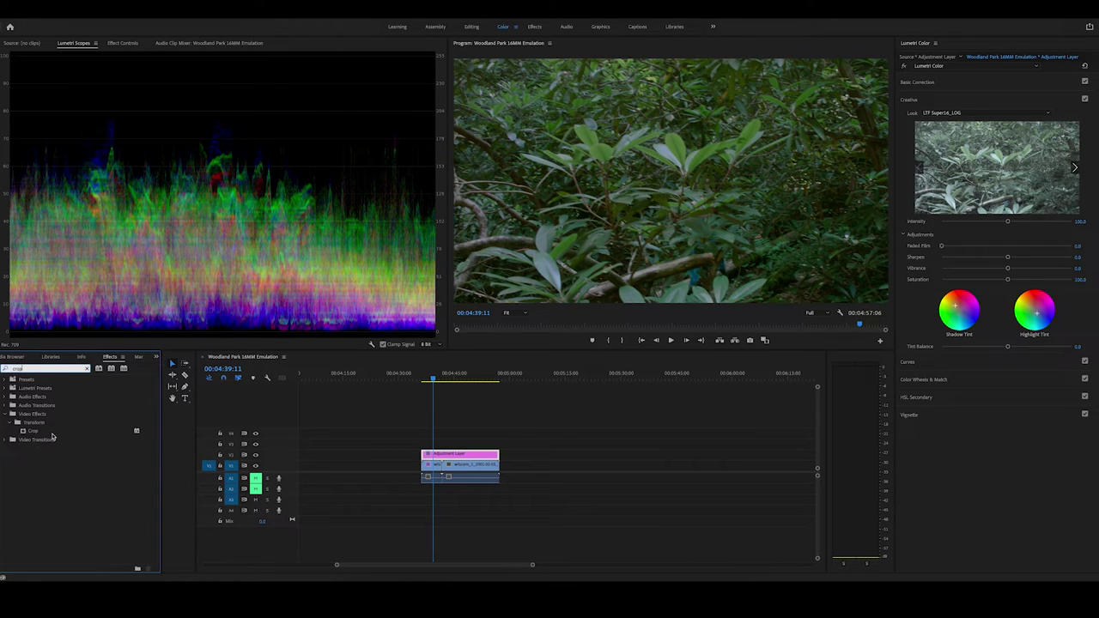
pyautogui.moveTo(53, 434); pyautogui.dragTo(458, 455)
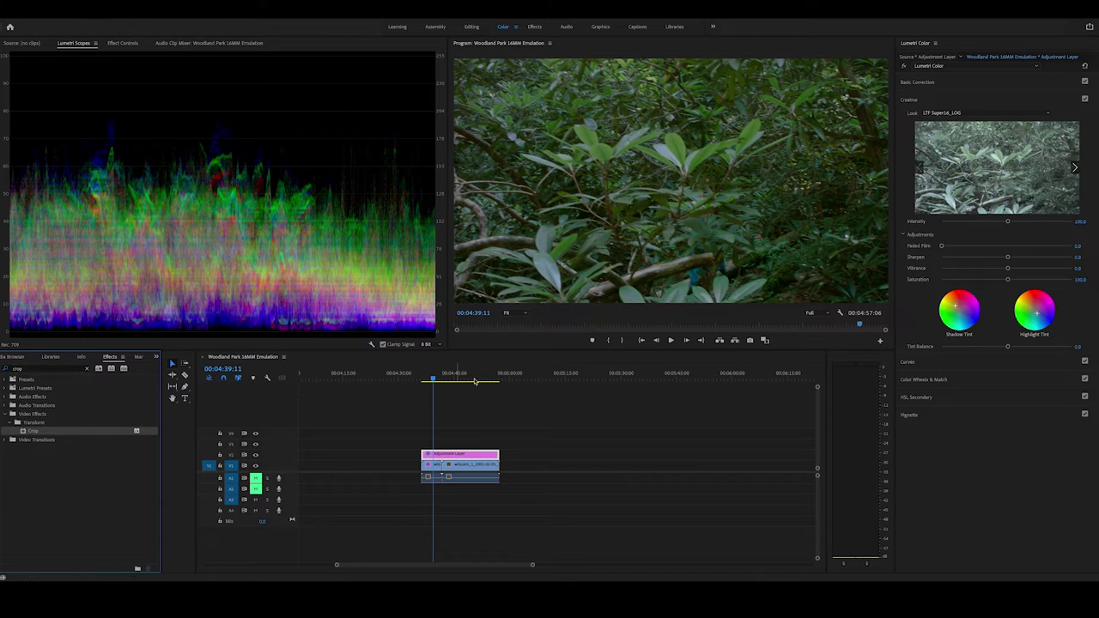
# Step: In the Editing workspace, crop 13% from left and right, then check a later frame
pyautogui.click(474, 27)
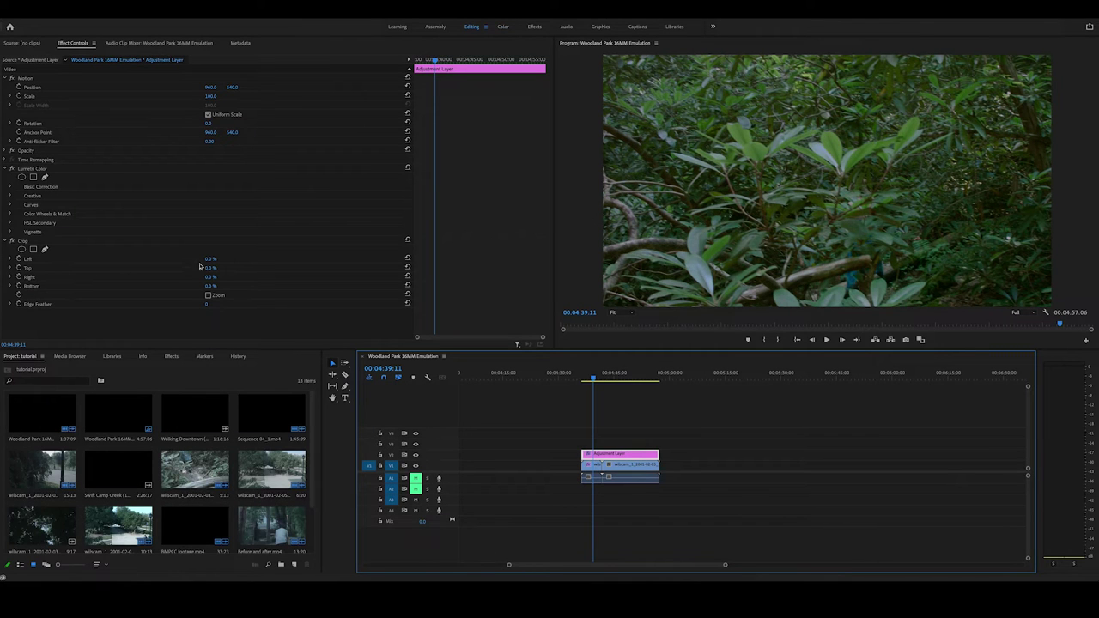
pyautogui.click(209, 259)
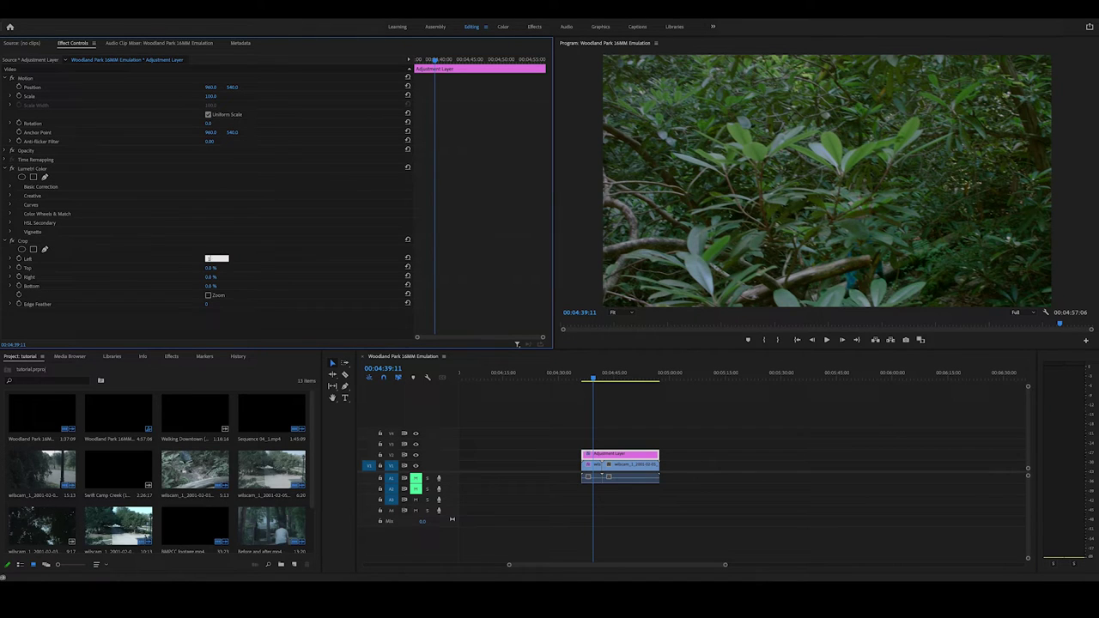
pyautogui.write('13')
pyautogui.press('Return')
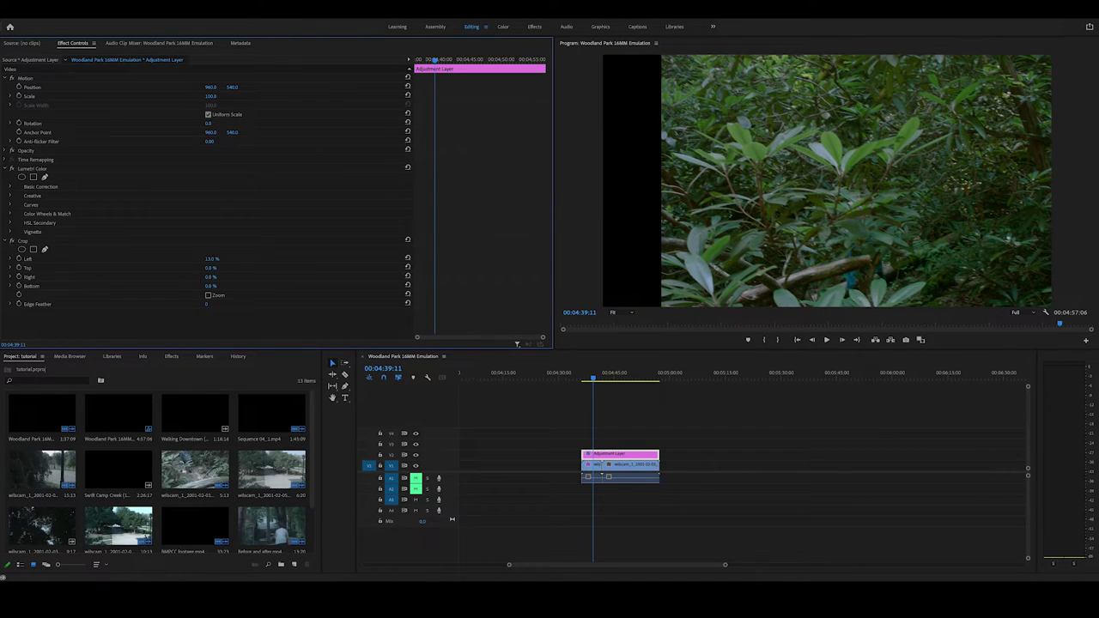
pyautogui.click(214, 277)
pyautogui.write('13')
pyautogui.press('Return')
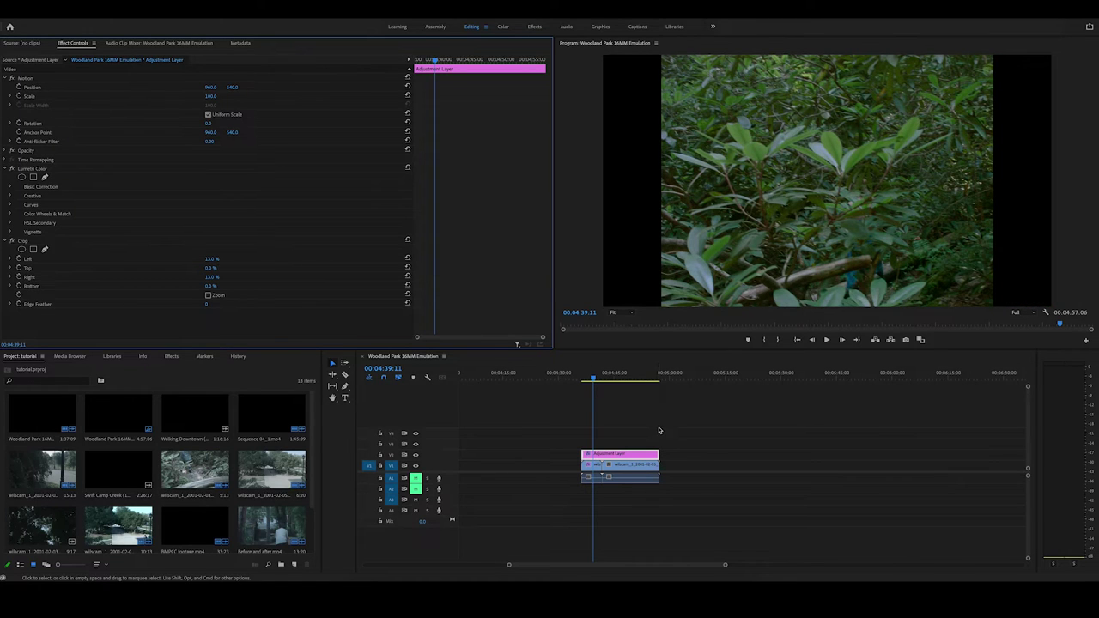
pyautogui.click(620, 402)
pyautogui.moveTo(592, 379); pyautogui.dragTo(653, 394)
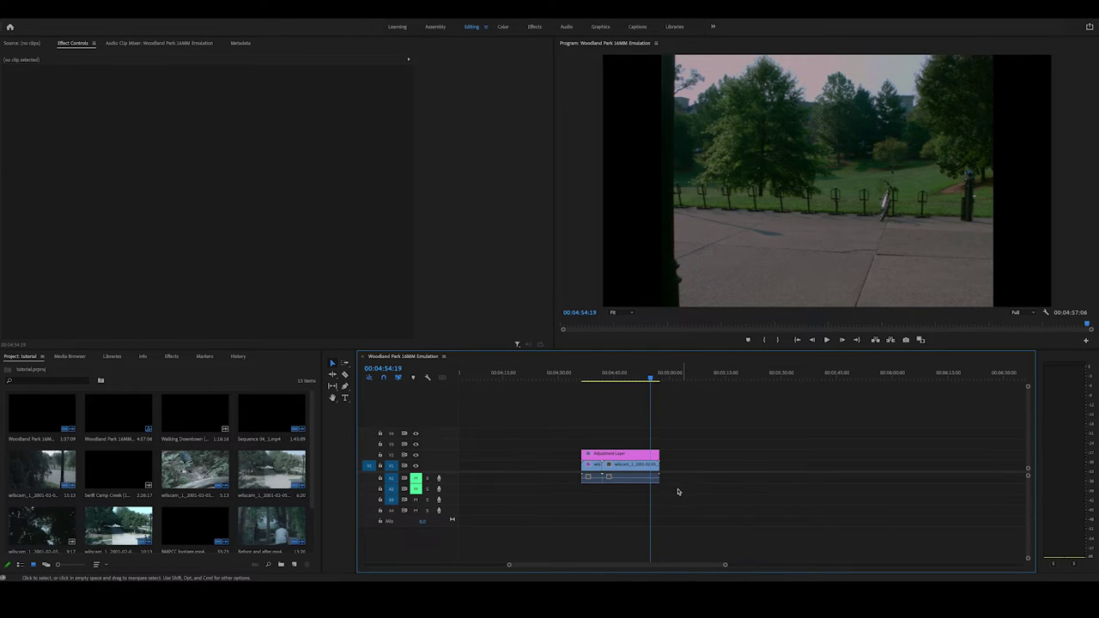
# Step: Select the park clip with its audio, try moving it earlier, then undo the move
pyautogui.moveTo(668, 494); pyautogui.dragTo(601, 473)
pyautogui.moveTo(627, 469); pyautogui.dragTo(577, 468)
pyautogui.click(597, 477)
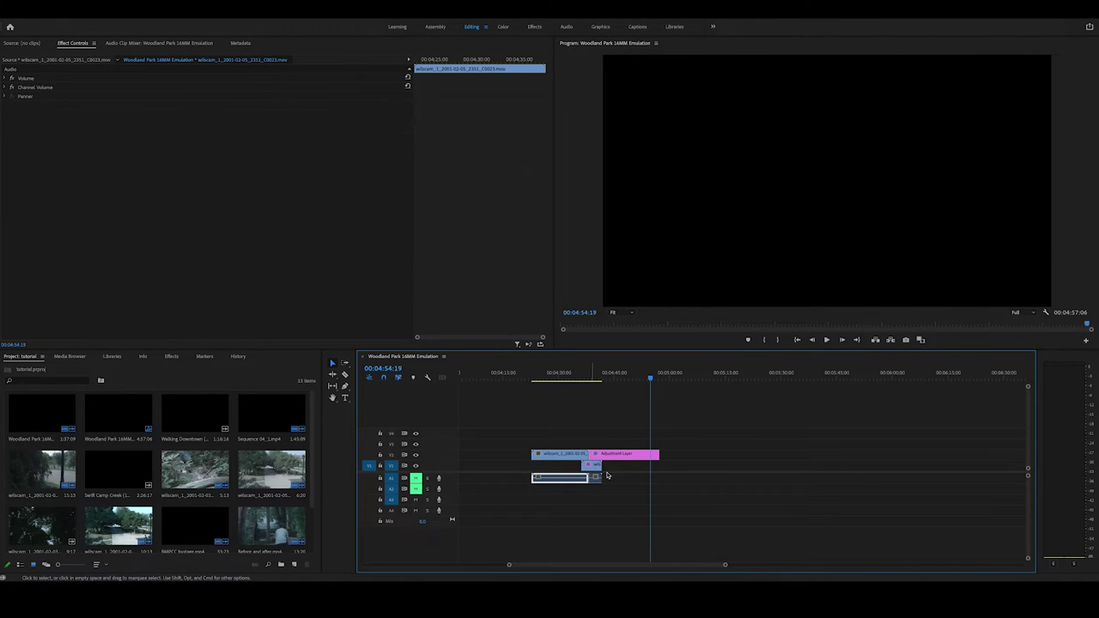
pyautogui.press('super+z')
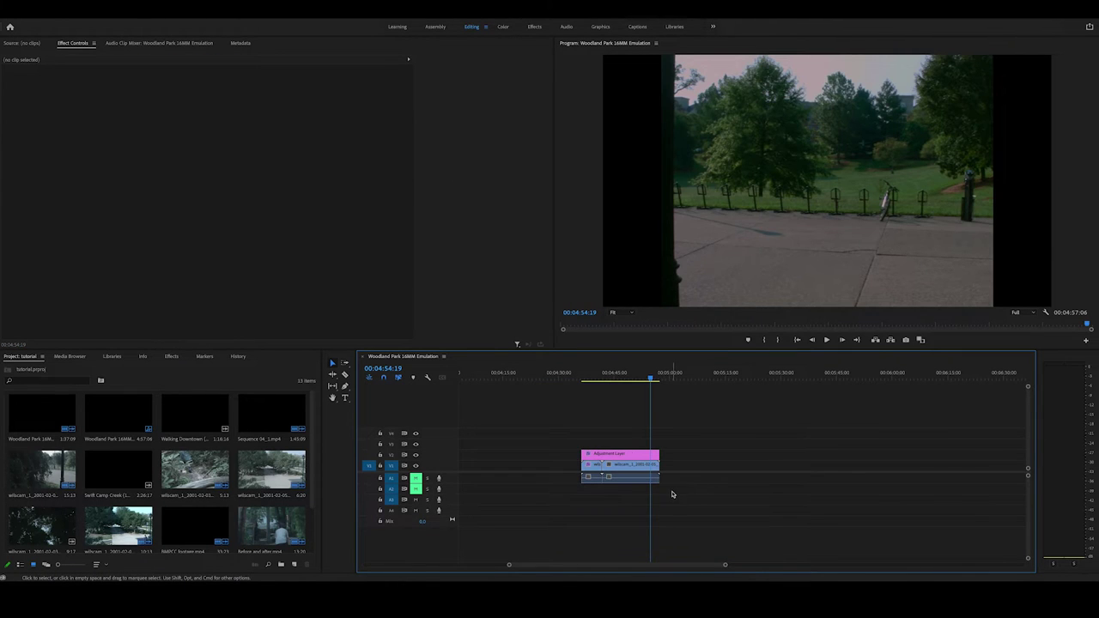
# Step: Nest the adjustment layer and park clip as Nested Sequence 01 and select it
pyautogui.moveTo(673, 492); pyautogui.dragTo(562, 445)
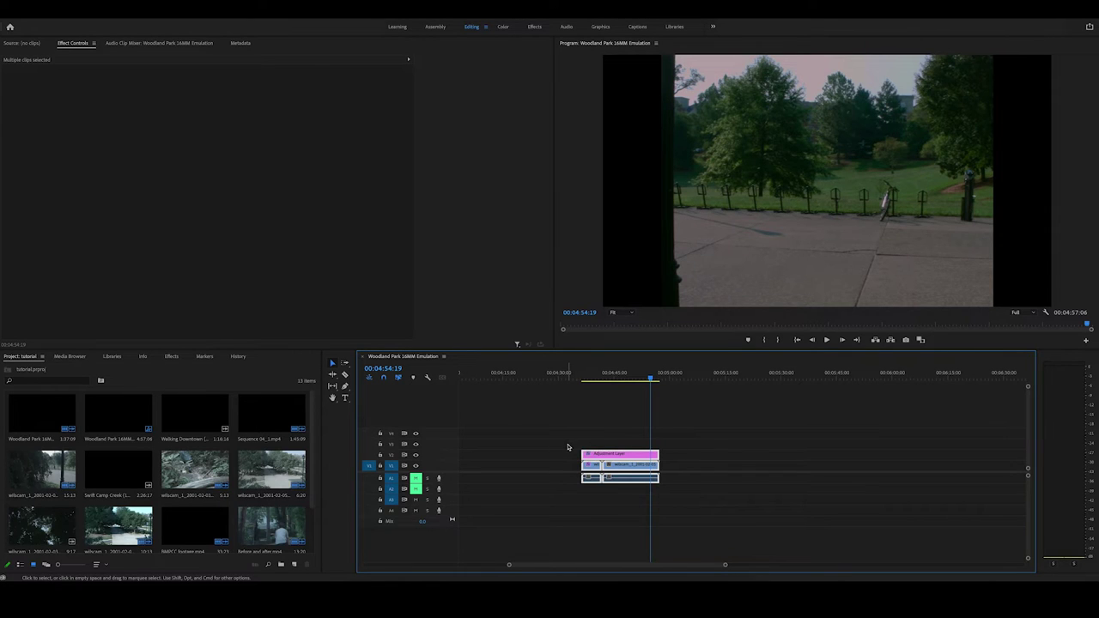
pyautogui.rightClick(621, 456)
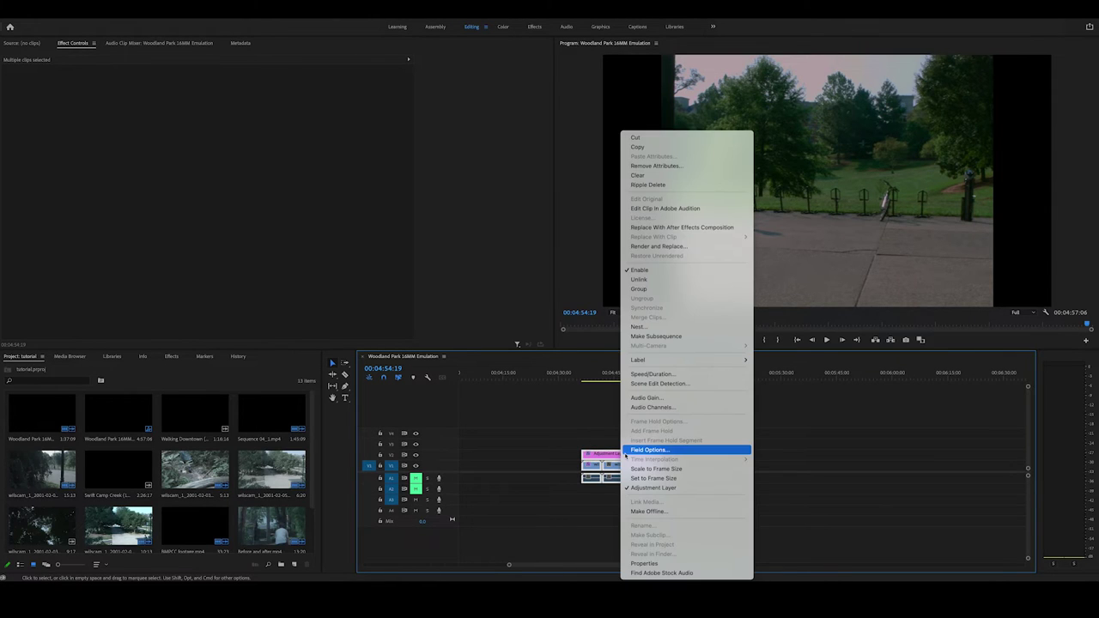
pyautogui.click(678, 327)
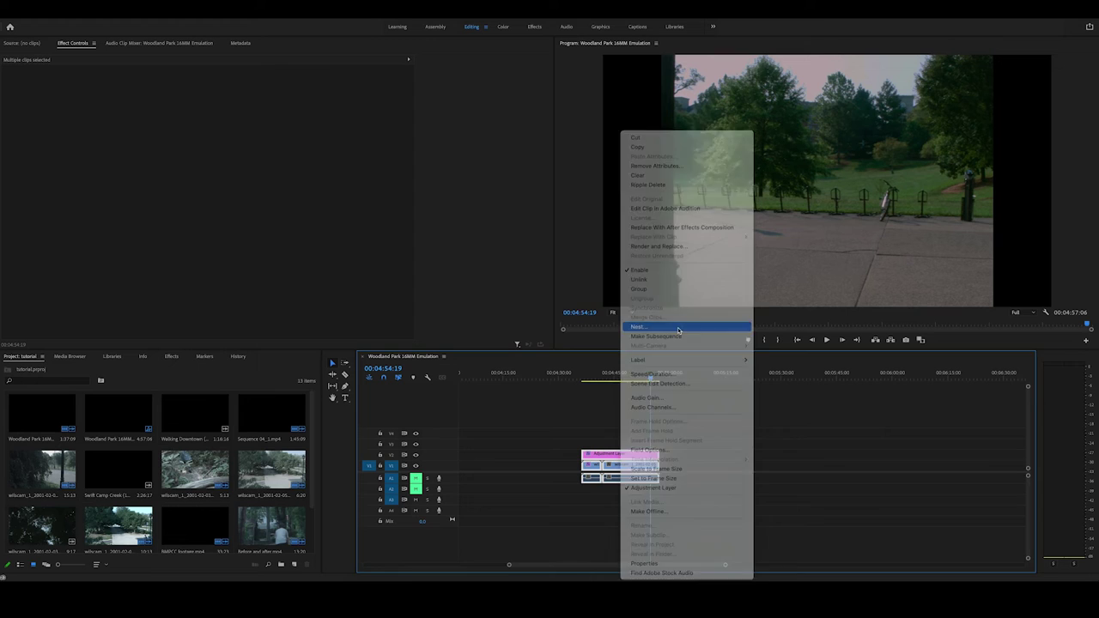
pyautogui.click(569, 310)
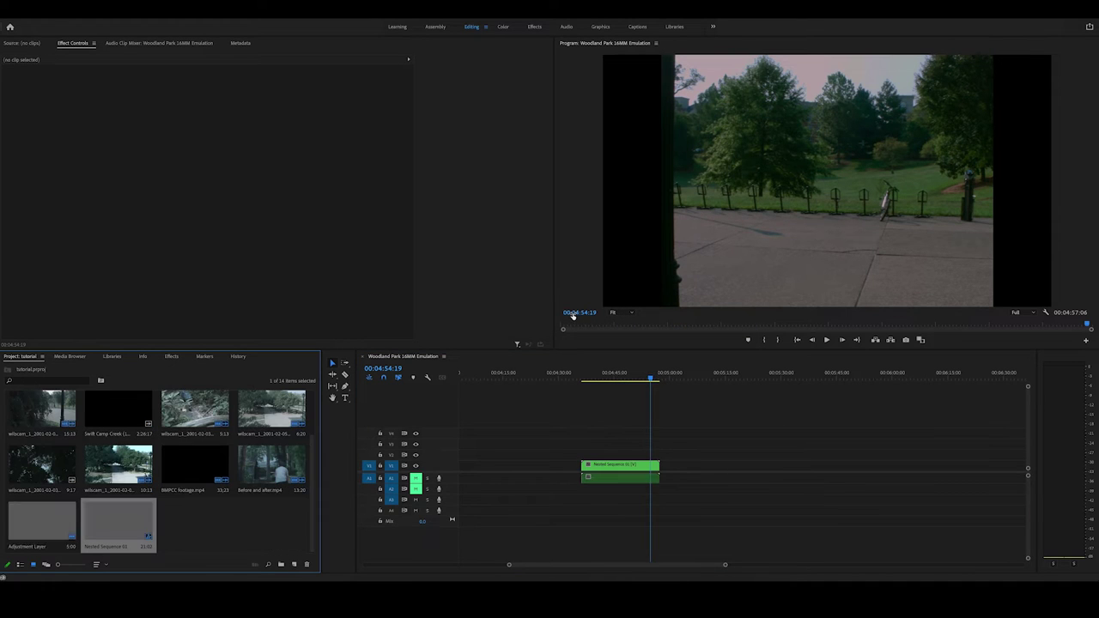
pyautogui.click(628, 470)
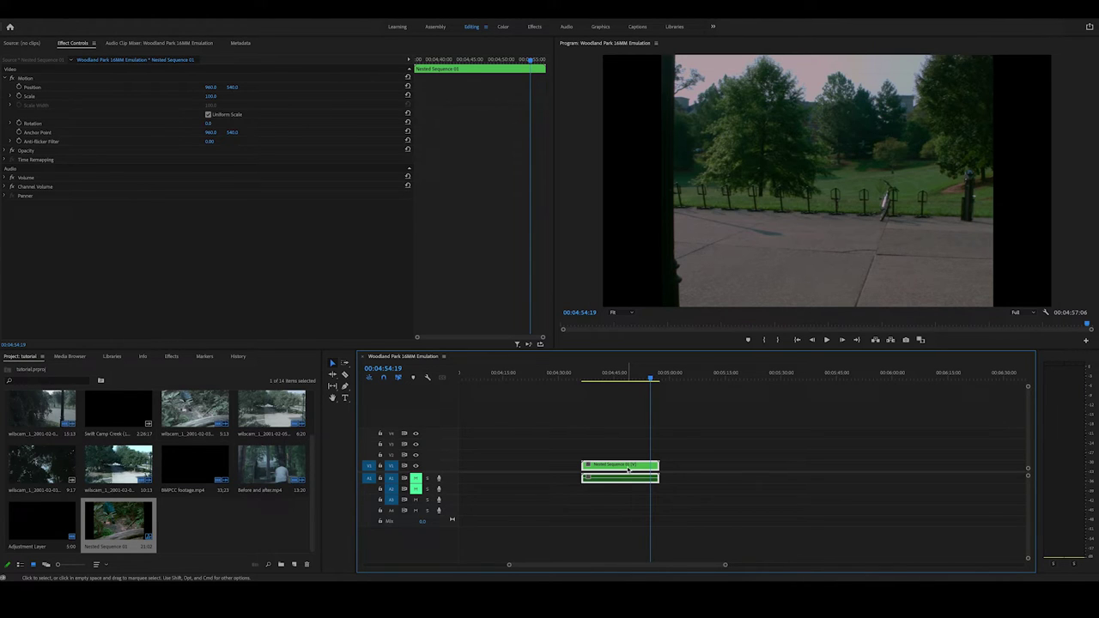
# Step: Duplicate Nested Sequence 01 onto the track above, delete the extra copy, and select the lower clip
pyautogui.moveTo(629, 470); pyautogui.dragTo(629, 444)
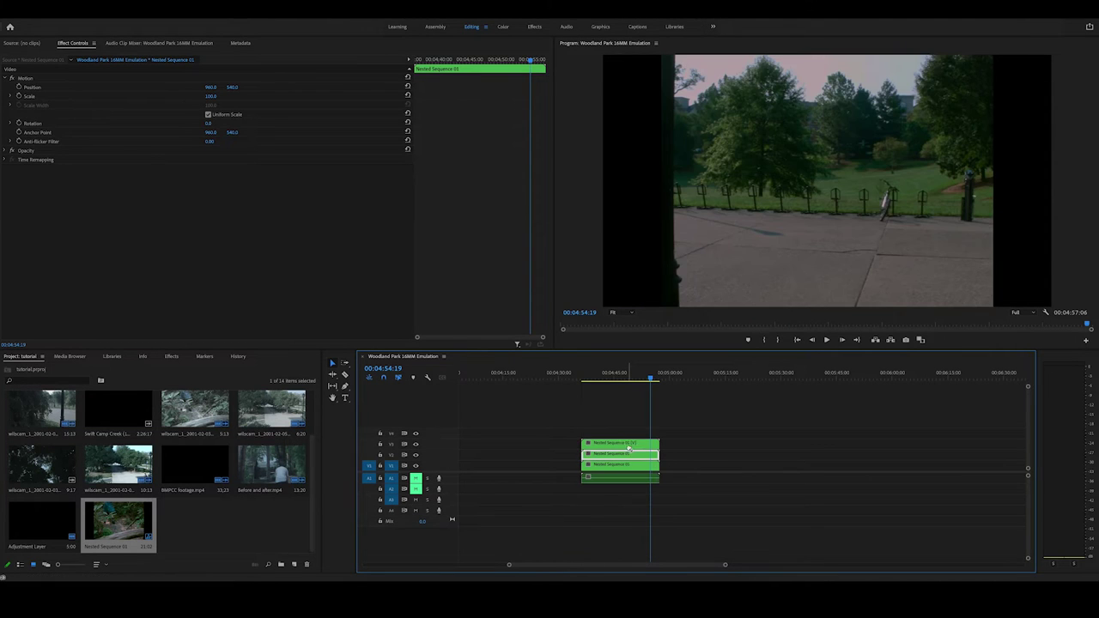
pyautogui.moveTo(646, 379); pyautogui.dragTo(623, 380)
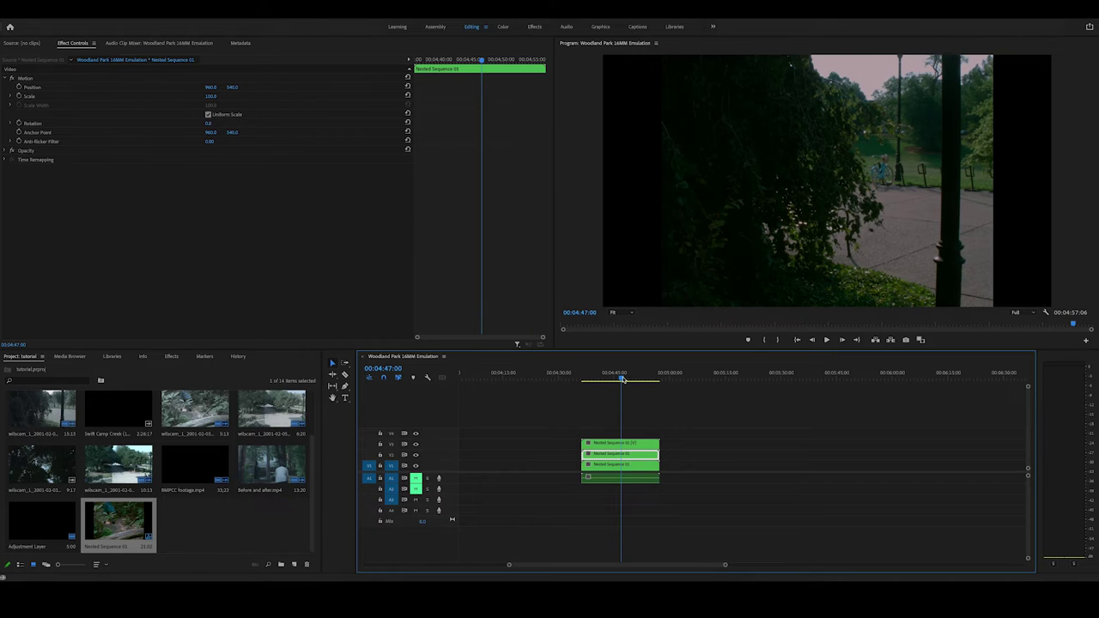
pyautogui.click(634, 443)
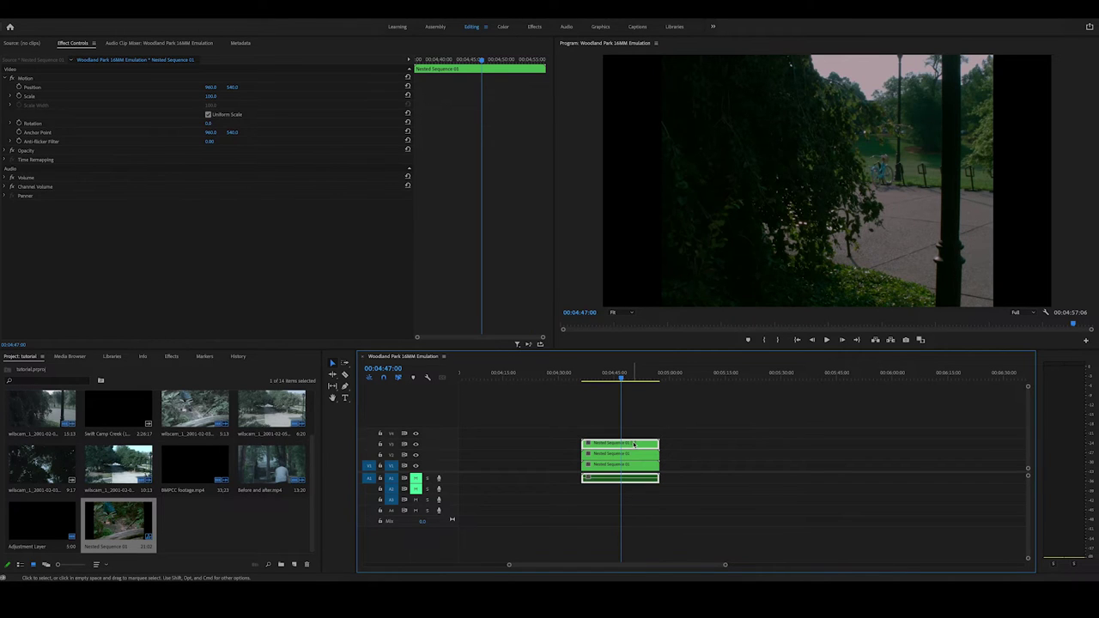
pyautogui.press('Delete')
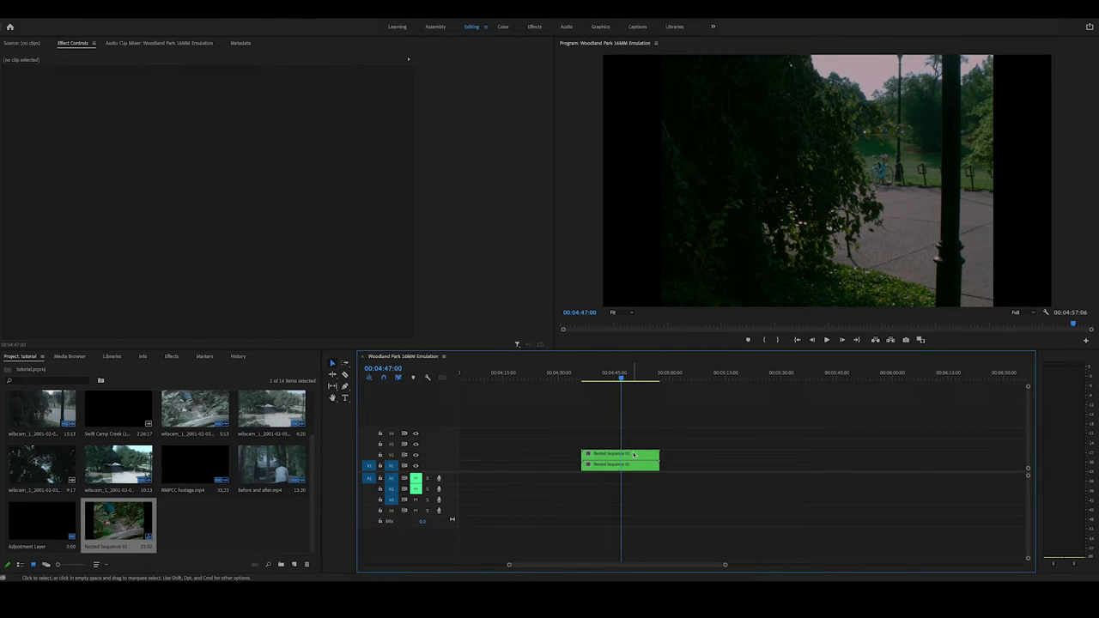
pyautogui.click(634, 455)
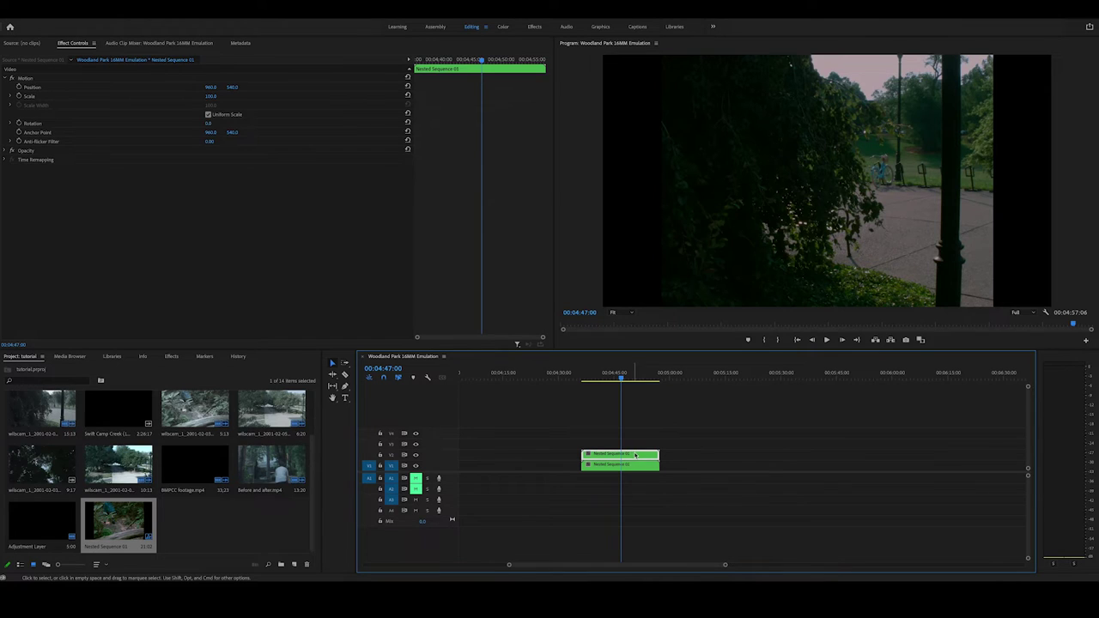
pyautogui.moveTo(616, 376); pyautogui.dragTo(617, 375)
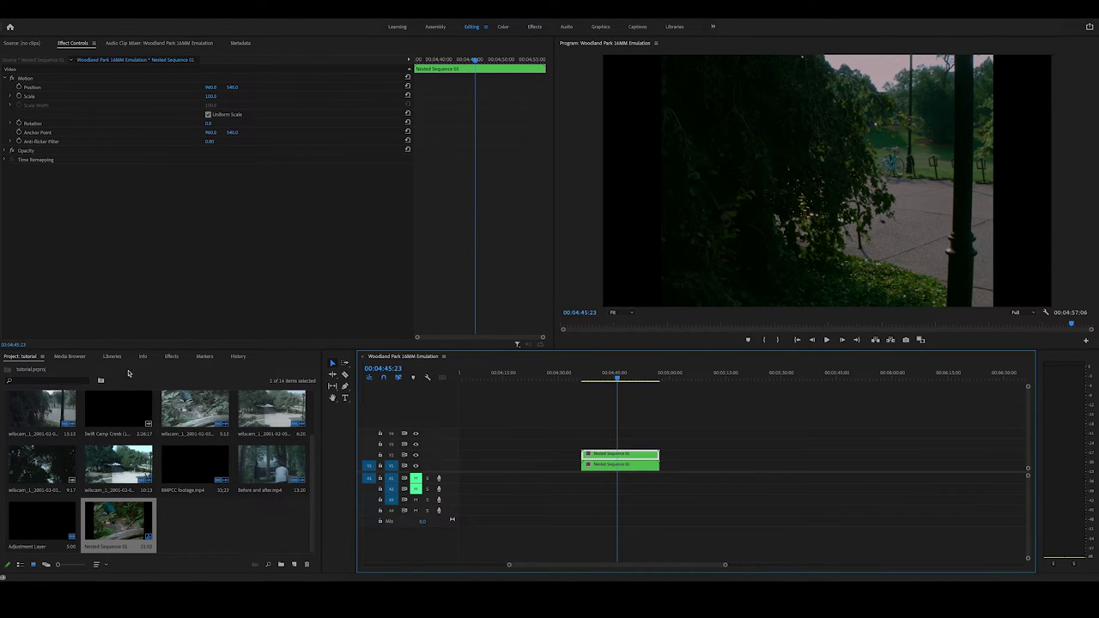
# Step: Search 'chann' and apply Channel Blur to the lower Nested Sequence 01 clip
pyautogui.click(171, 357)
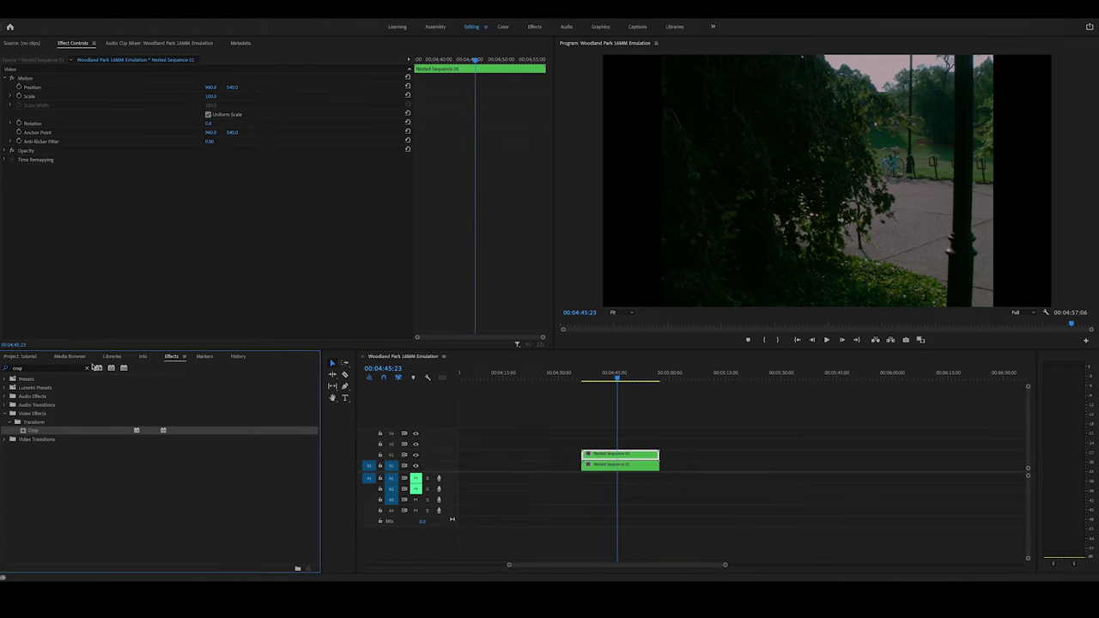
pyautogui.click(79, 369)
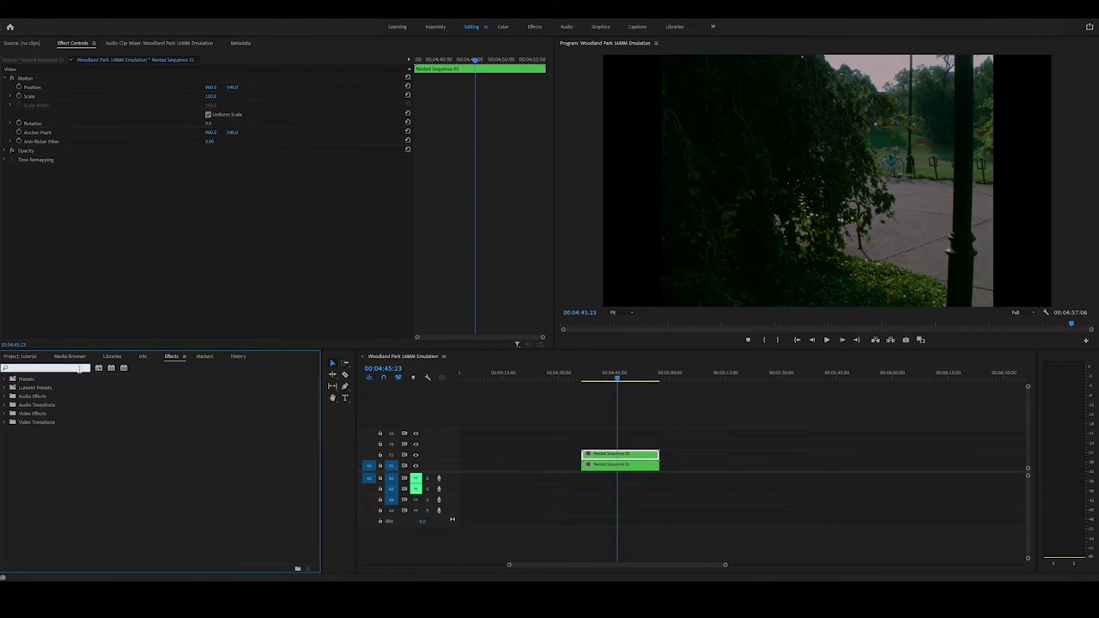
pyautogui.write('chann')
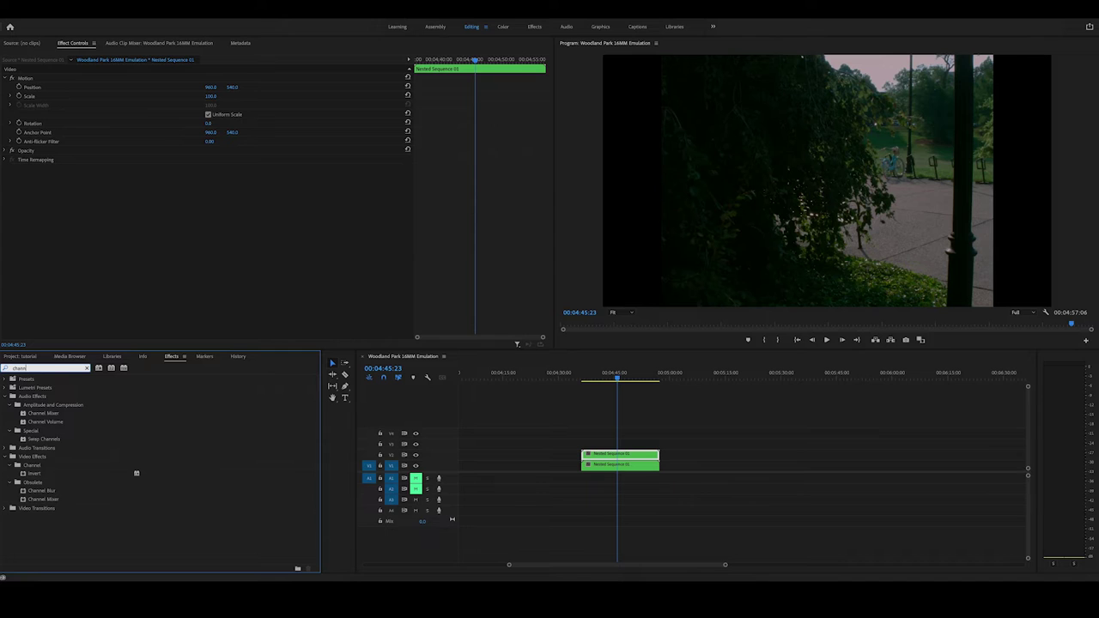
pyautogui.moveTo(44, 493); pyautogui.dragTo(624, 456)
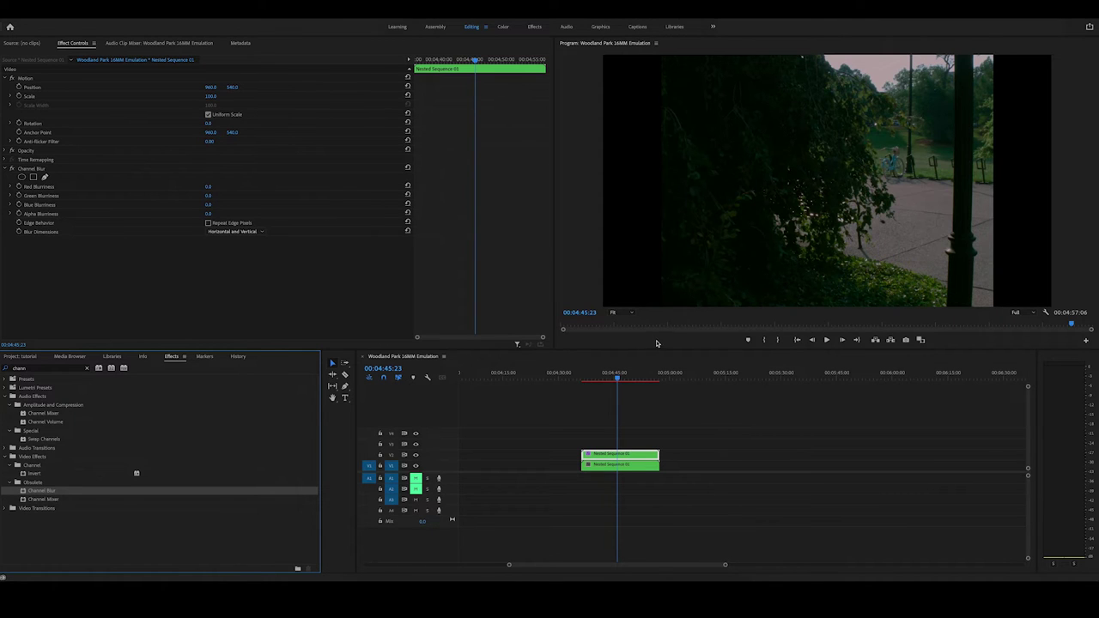
pyautogui.moveTo(618, 378)
pyautogui.mouseDown()
pyautogui.moveTo(628, 379)
pyautogui.moveTo(615, 378)
pyautogui.mouseUp()
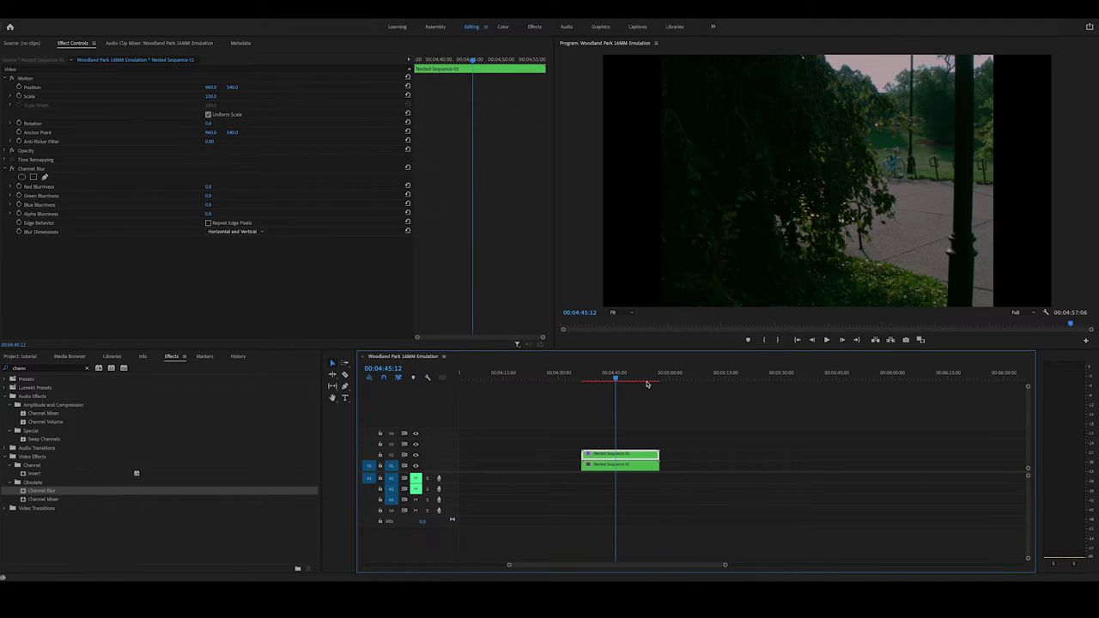
# Step: Set Channel Blur's Red Blurriness to 40 and enable Repeat Edge Pixels
pyautogui.click(209, 187)
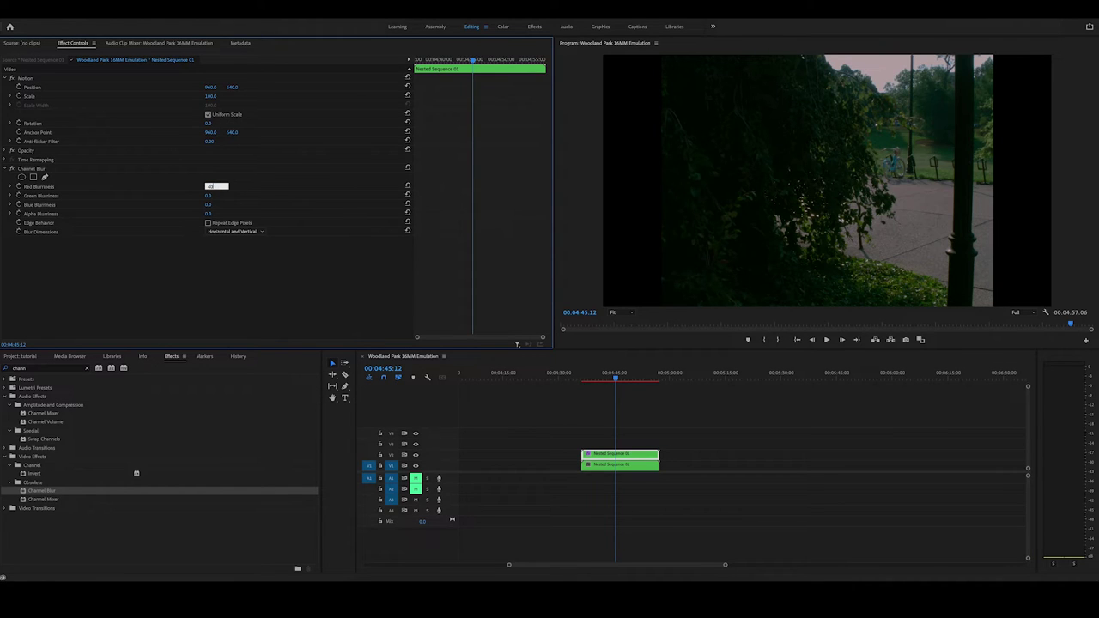
pyautogui.press('Return')
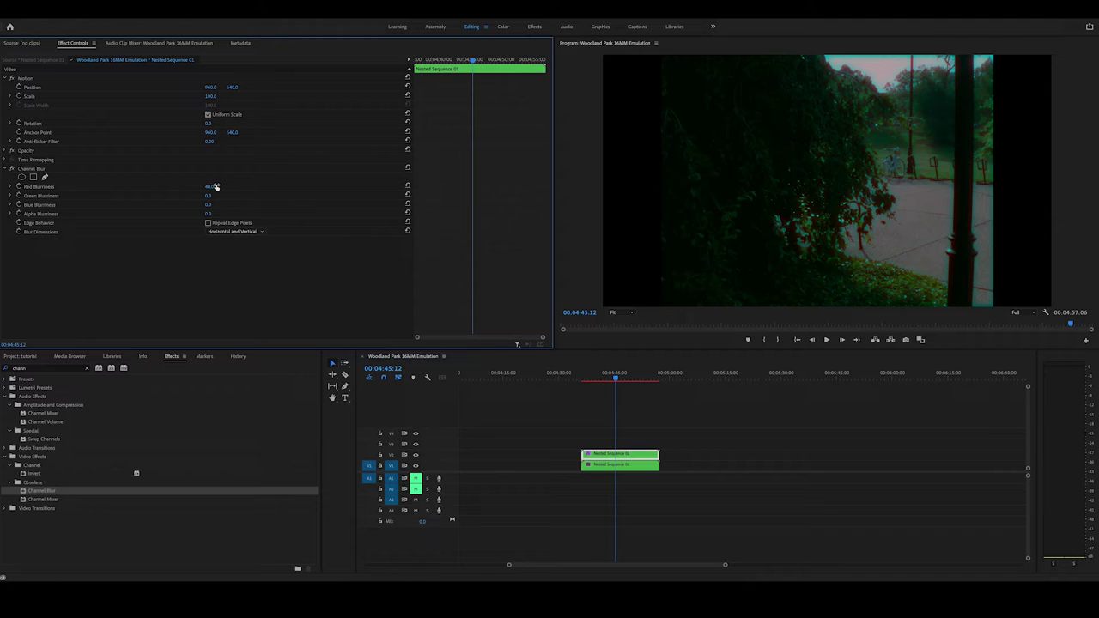
pyautogui.click(208, 222)
# Step: Set the upper nested clip's Opacity blend mode to Lighten
pyautogui.click(275, 151)
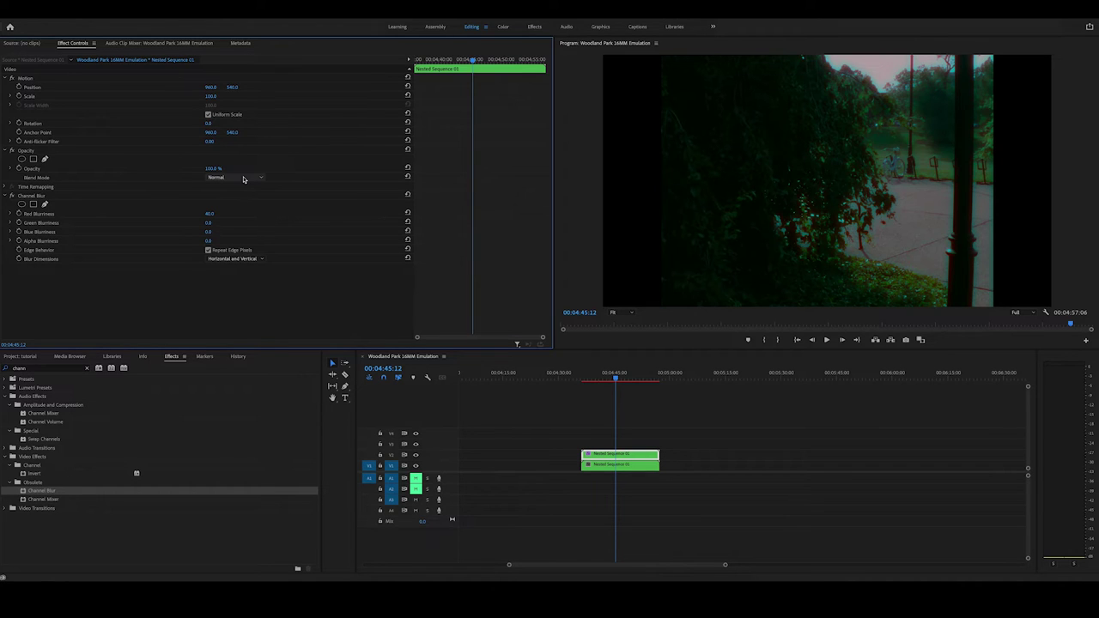
pyautogui.click(244, 178)
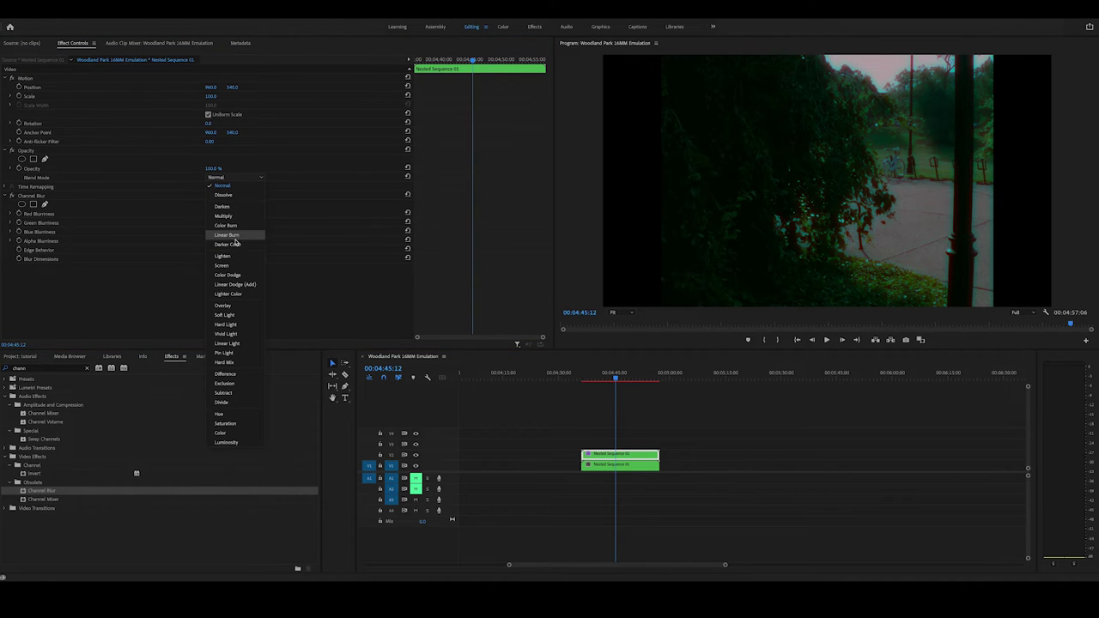
pyautogui.click(228, 257)
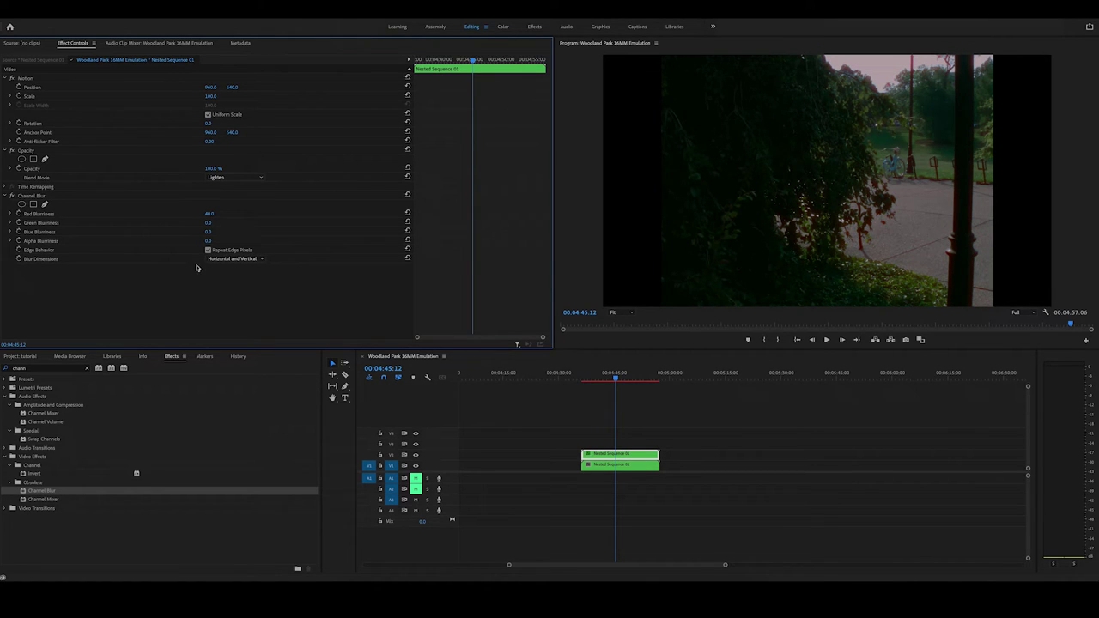
# Step: Lower Red Blurriness to 20 and toggle Channel Blur off and on to compare
pyautogui.click(212, 214)
pyautogui.press('BackSpace')
pyautogui.press('Return')
pyautogui.click(601, 377)
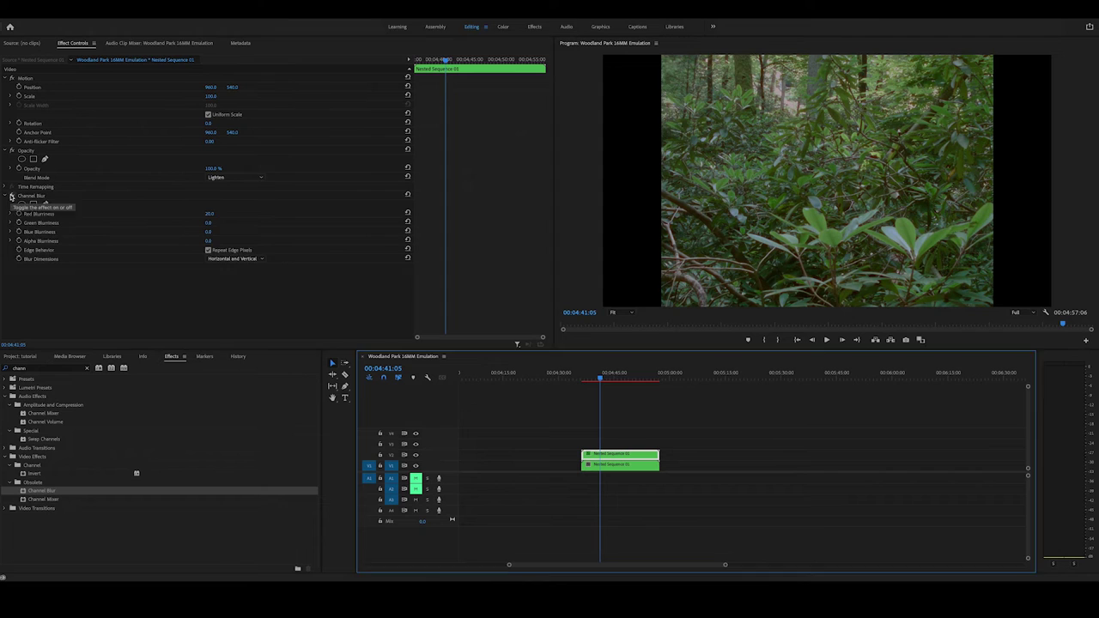
pyautogui.click(11, 197)
pyautogui.click(11, 197)
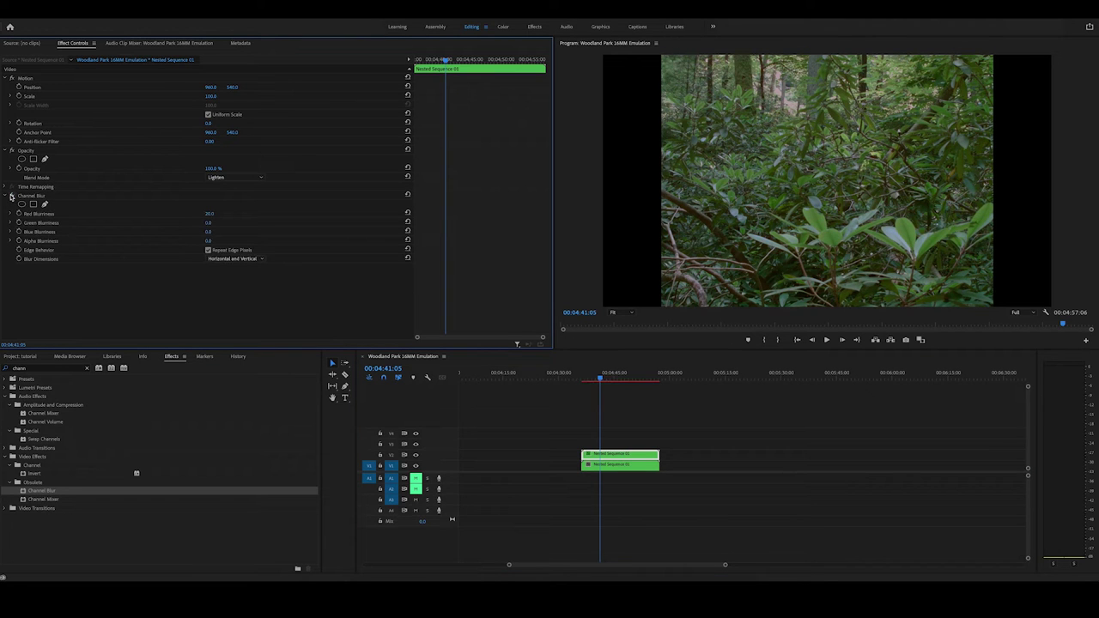
pyautogui.click(11, 196)
pyautogui.click(11, 197)
# Step: Try a Red Blurriness of 10, then restore it to 20
pyautogui.click(213, 214)
pyautogui.press('BackSpace')
pyautogui.write('10')
pyautogui.press('Return')
pyautogui.click(215, 213)
pyautogui.press('BackSpace')
pyautogui.press('Return')
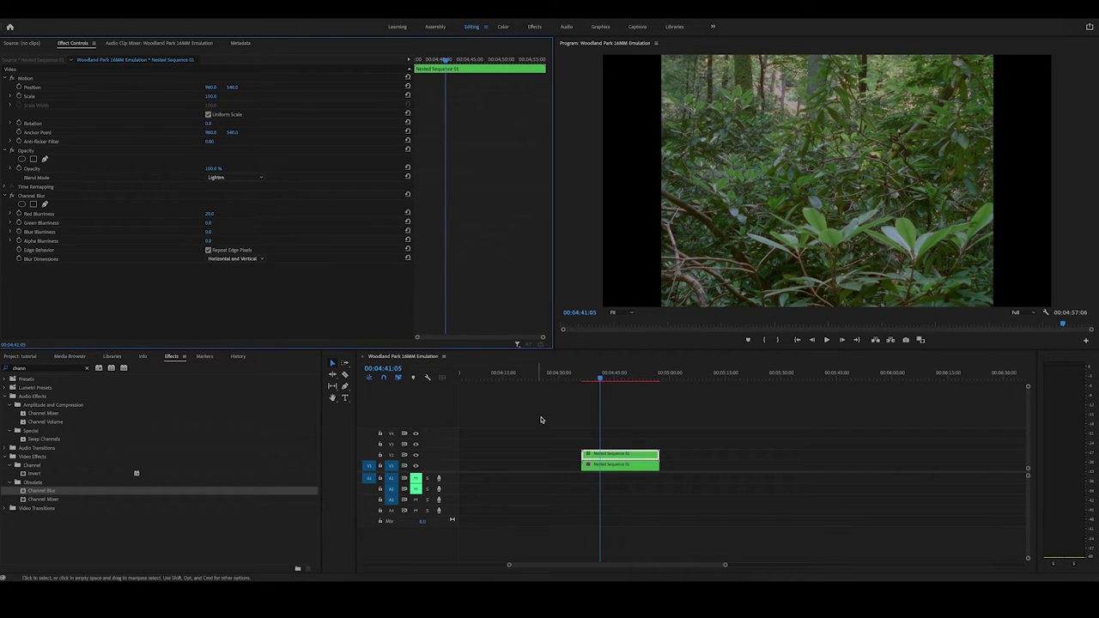
# Step: Select both nested sequence clips and scrub the timeline back and forth to preview the footage
pyautogui.click(650, 436)
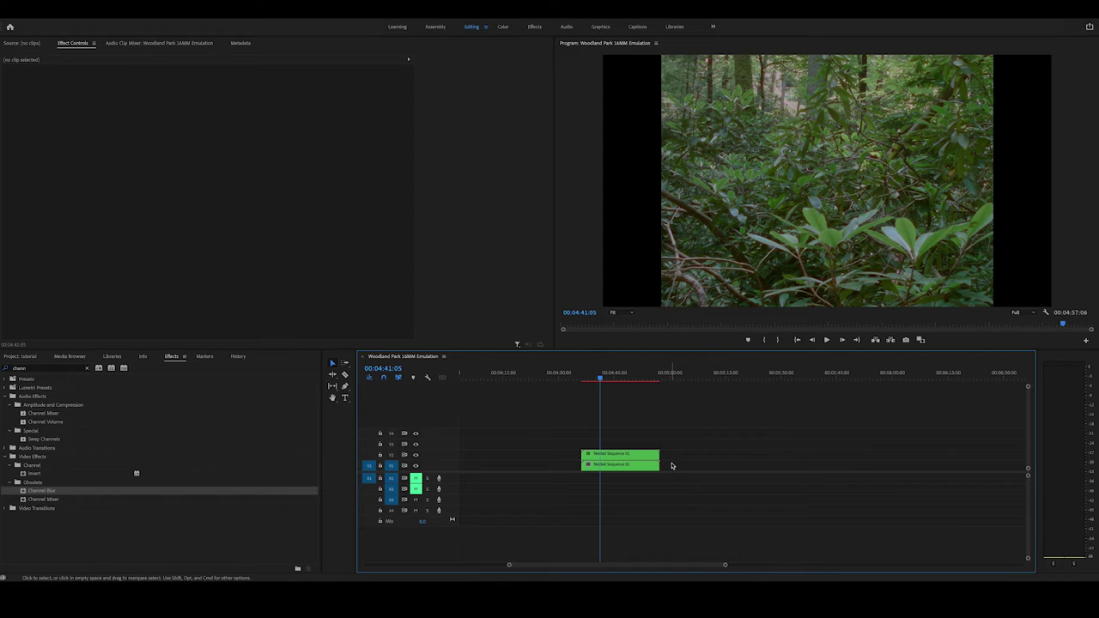
pyautogui.moveTo(672, 468); pyautogui.dragTo(648, 449)
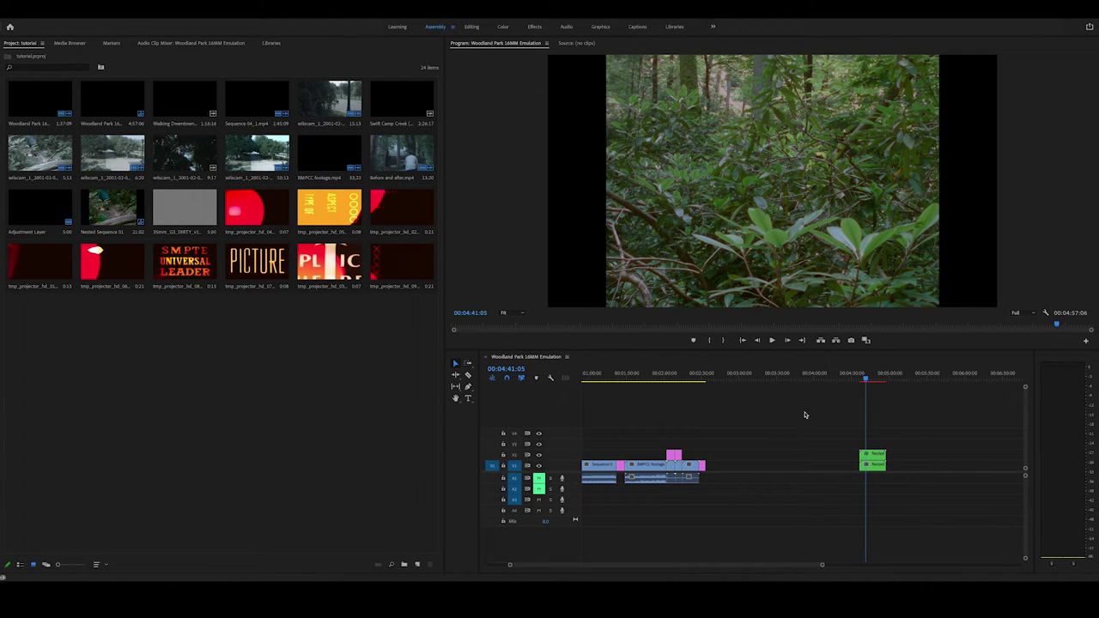
pyautogui.moveTo(867, 380)
pyautogui.mouseDown()
pyautogui.moveTo(877, 380)
pyautogui.moveTo(869, 385)
pyautogui.mouseUp()
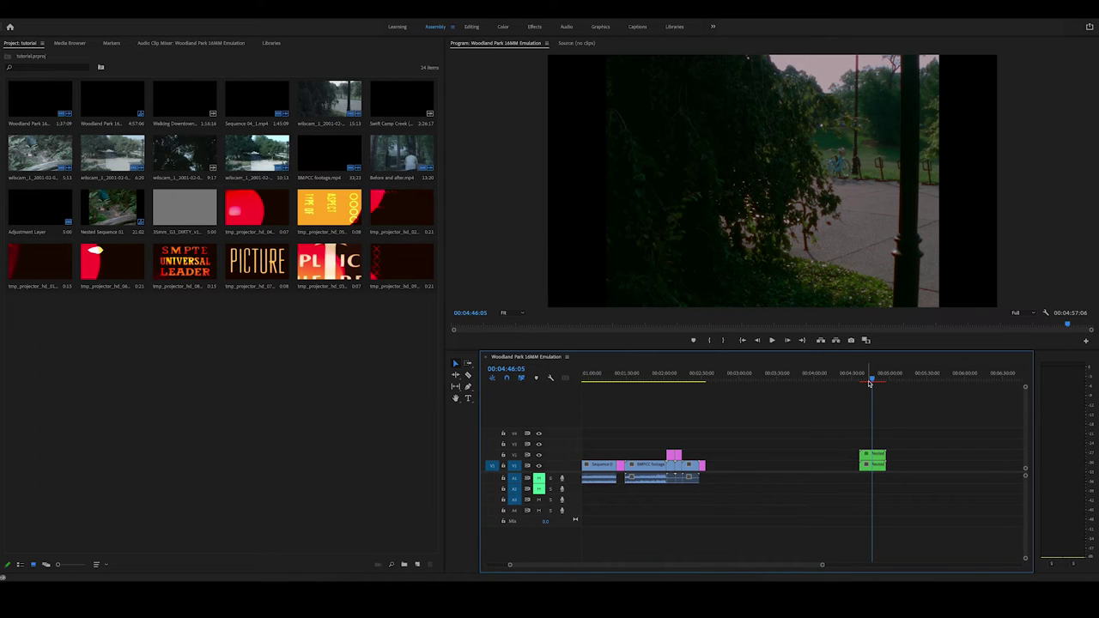
pyautogui.moveTo(872, 380); pyautogui.dragTo(864, 385)
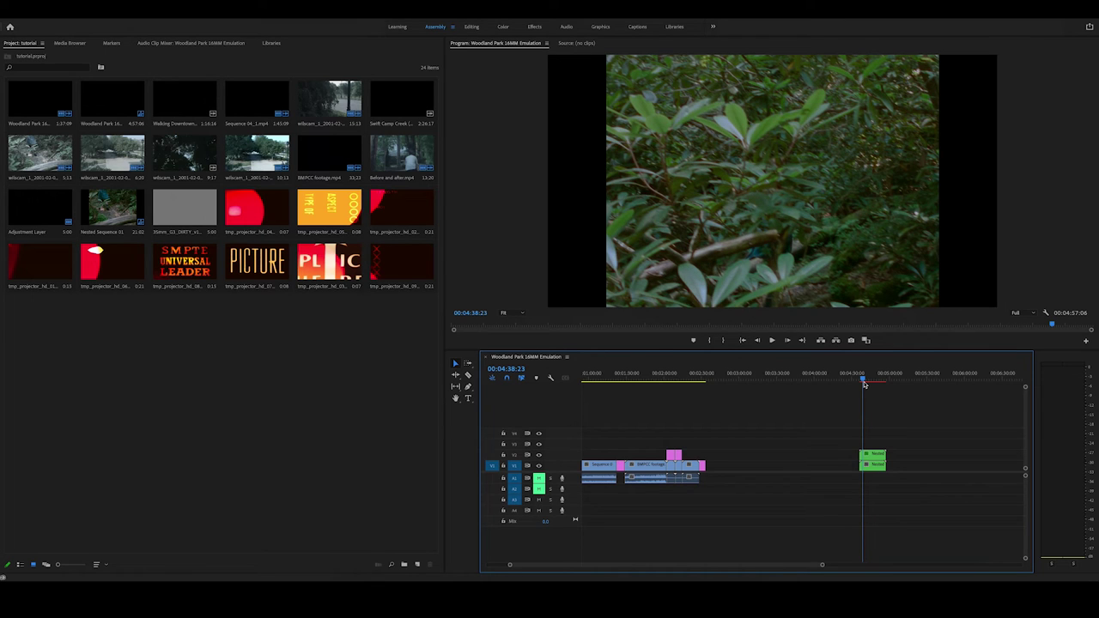
# Step: Open Nested Sequence 01 and move its Adjustment Layer from V2 up to V3
pyautogui.doubleClick(872, 458)
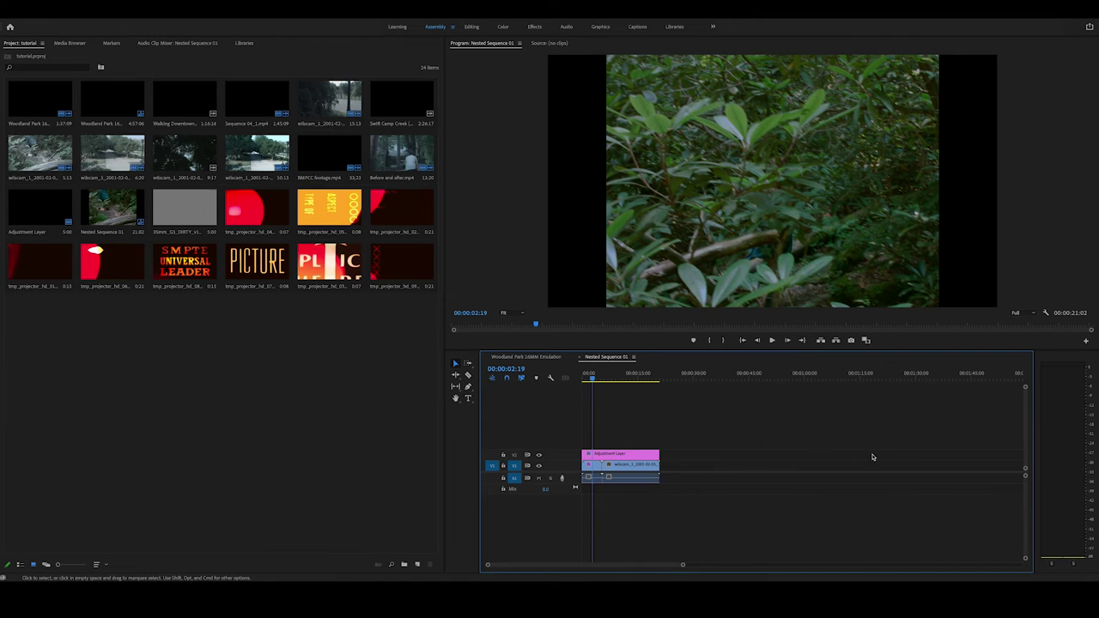
pyautogui.moveTo(626, 458); pyautogui.dragTo(629, 448)
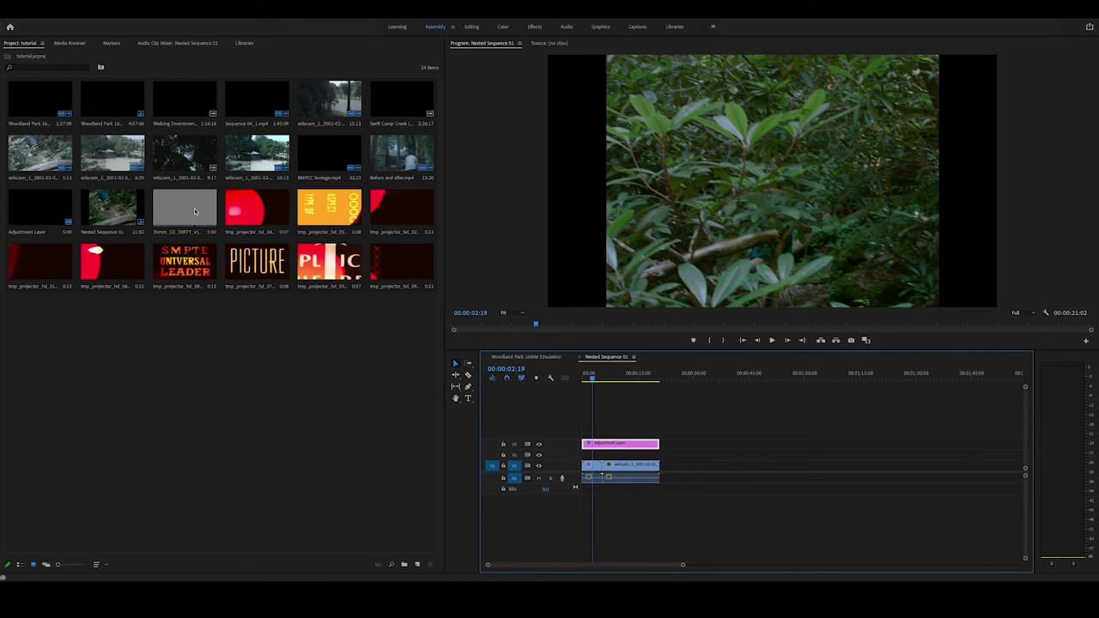
# Step: Place 35mm_G3_DIRTY_v1.mp4 on V2 and set its blend mode to Overlay
pyautogui.moveTo(191, 212); pyautogui.dragTo(585, 462)
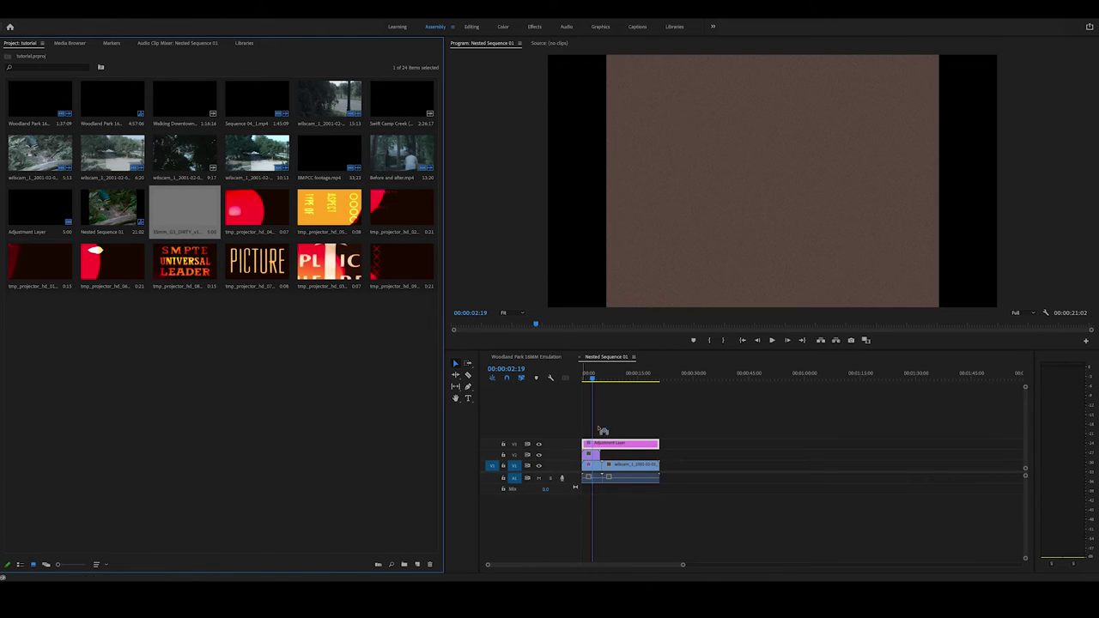
pyautogui.click(590, 380)
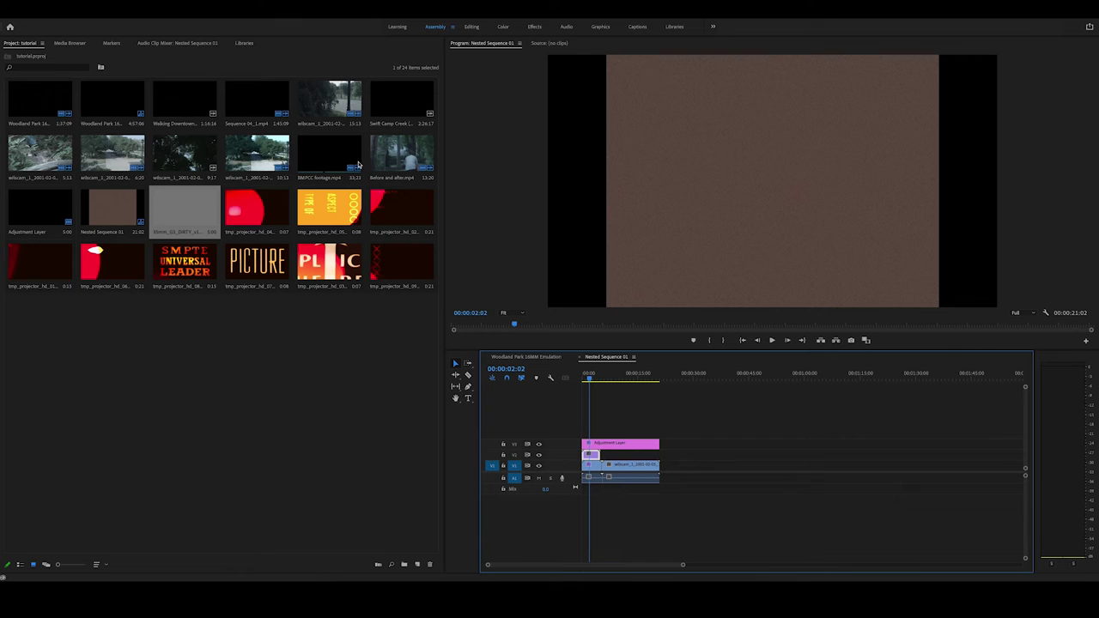
pyautogui.click(475, 28)
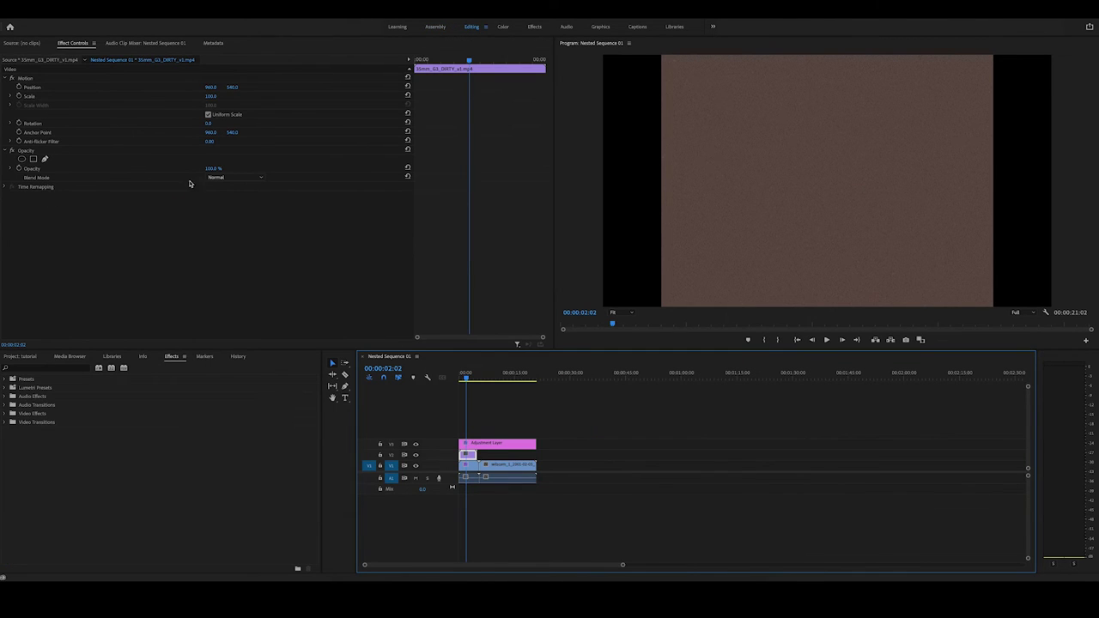
pyautogui.click(229, 179)
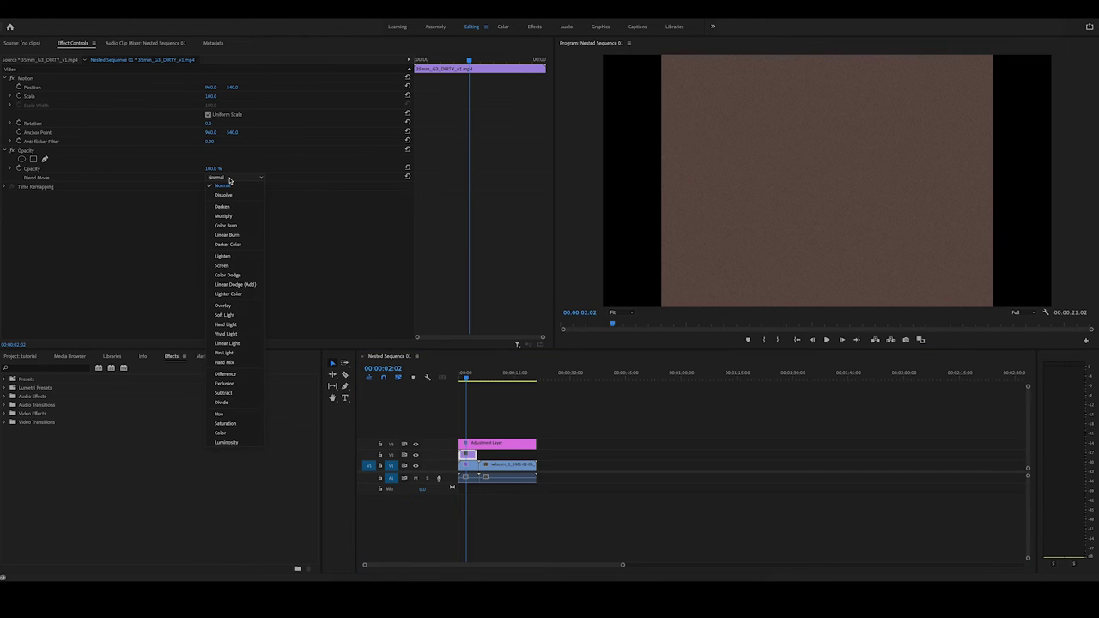
pyautogui.click(230, 306)
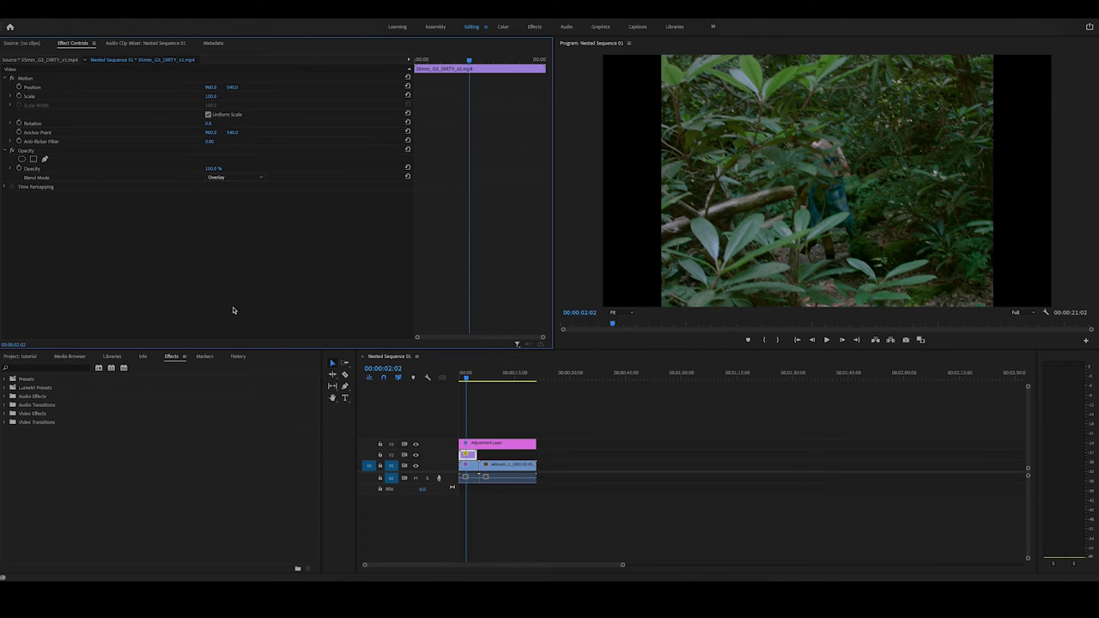
# Step: Reselect the grain clip and scrub the playhead to 00:00:01:04 to preview it
pyautogui.click(508, 409)
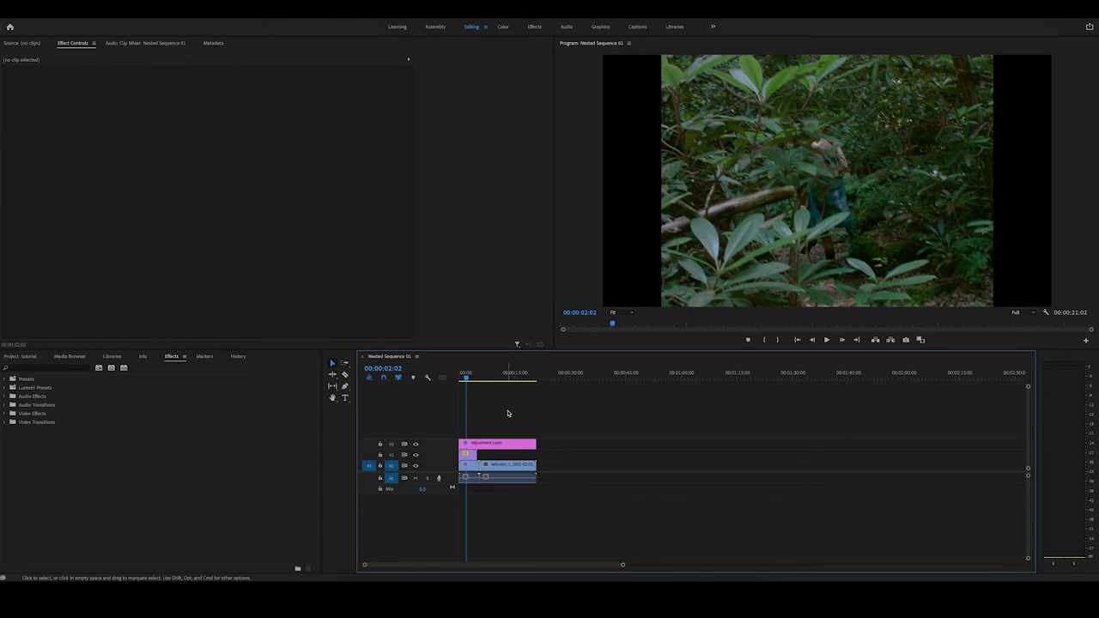
pyautogui.click(469, 453)
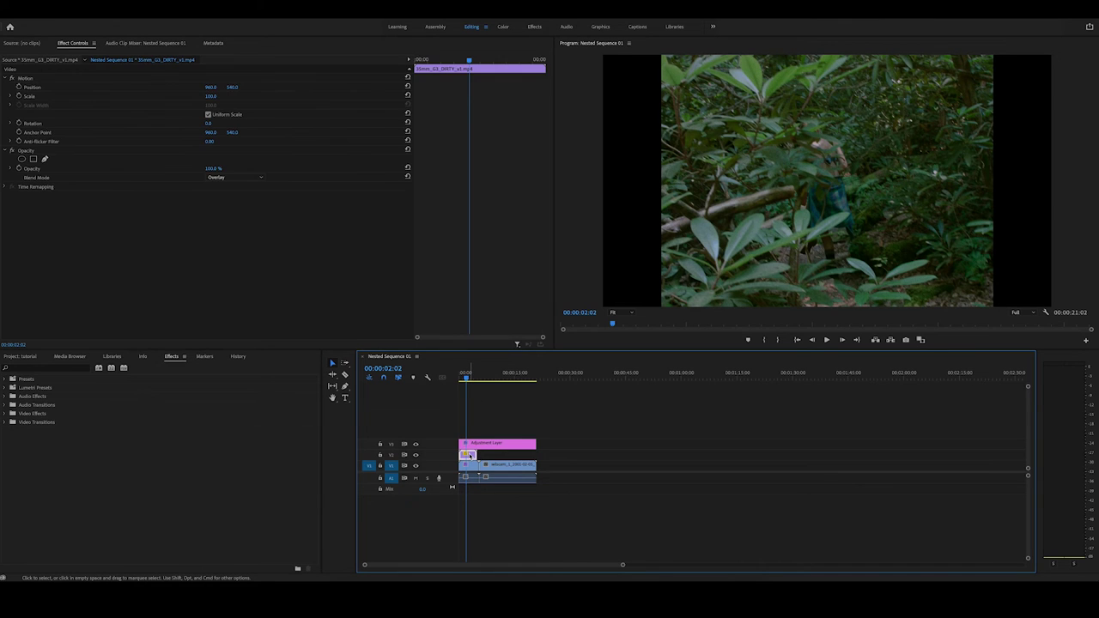
pyautogui.click(463, 381)
pyautogui.moveTo(463, 381); pyautogui.dragTo(462, 381)
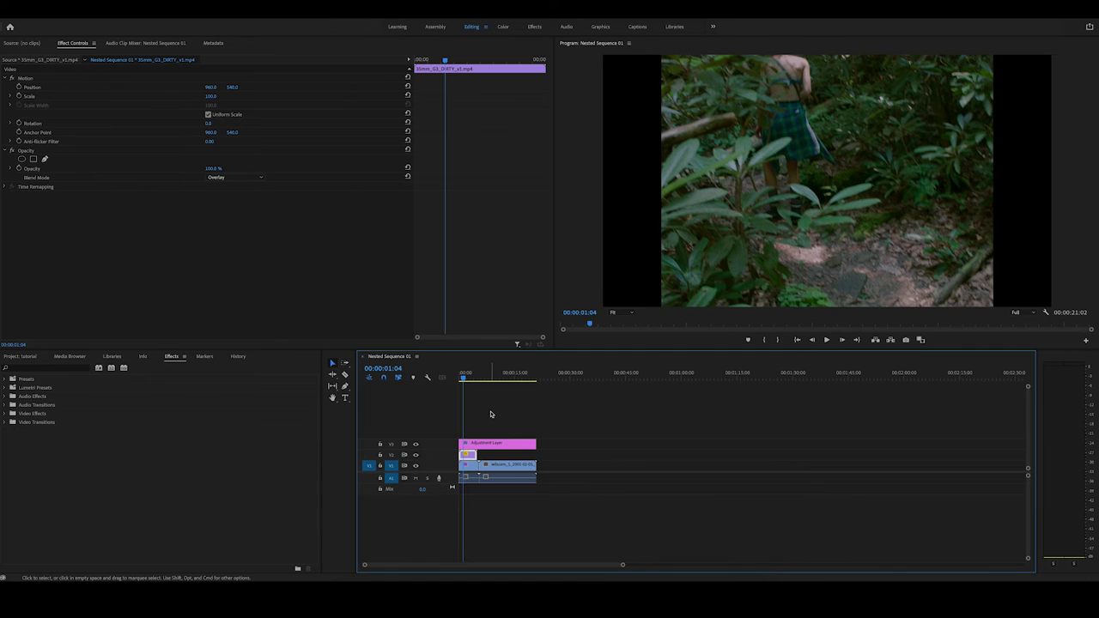
# Step: Preview the grain overlay, then place a copy of the grain clip later on V2
pyautogui.moveTo(464, 378); pyautogui.dragTo(469, 379)
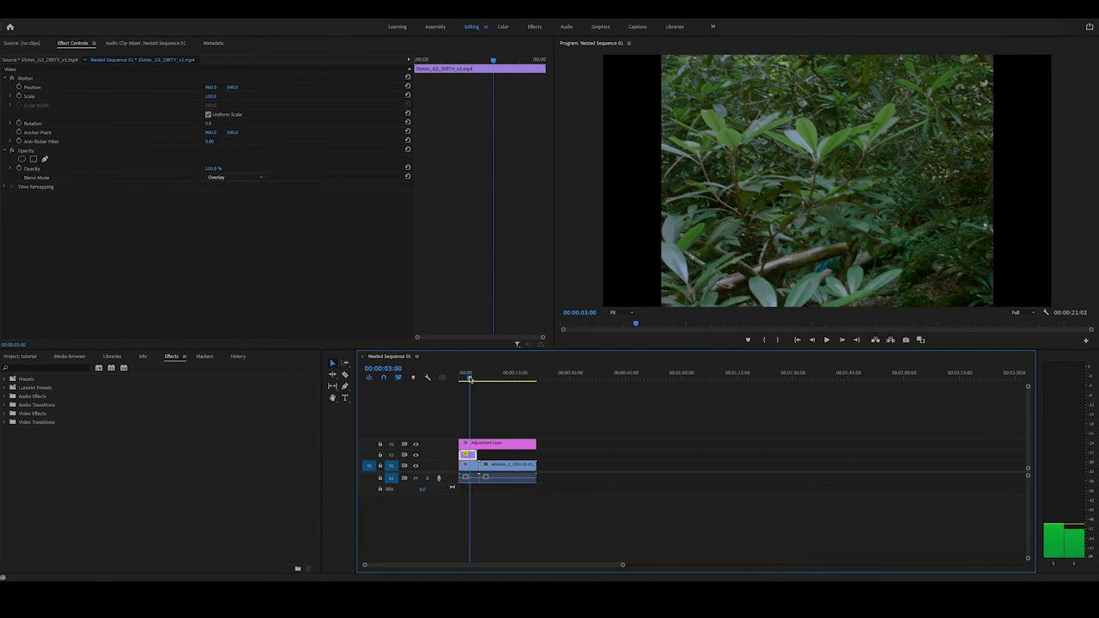
pyautogui.moveTo(469, 379); pyautogui.dragTo(471, 378)
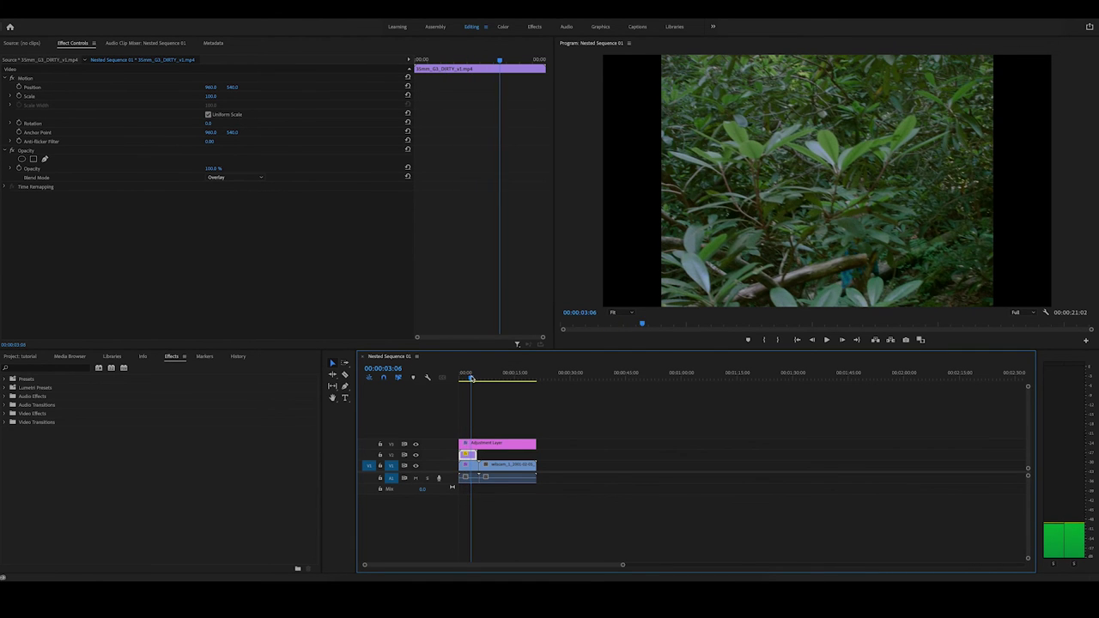
pyautogui.click(507, 420)
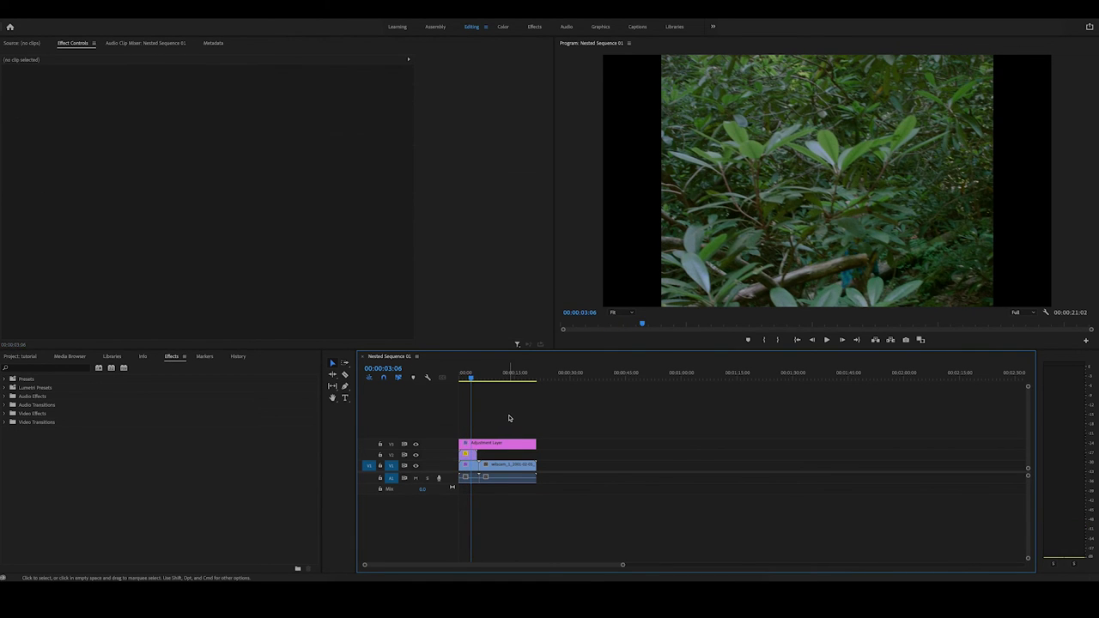
pyautogui.click(471, 456)
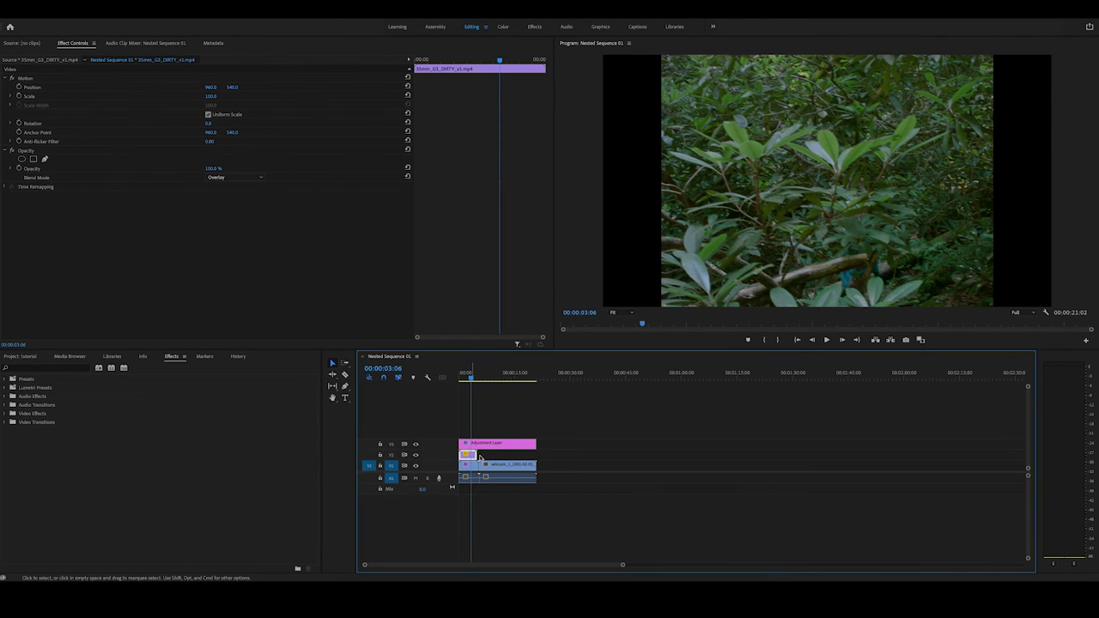
pyautogui.moveTo(479, 457)
pyautogui.mouseDown()
pyautogui.moveTo(498, 456)
pyautogui.moveTo(466, 455)
pyautogui.mouseUp()
# Step: Paste copies of the two grain clips past the end and move them up to V2
pyautogui.click(553, 379)
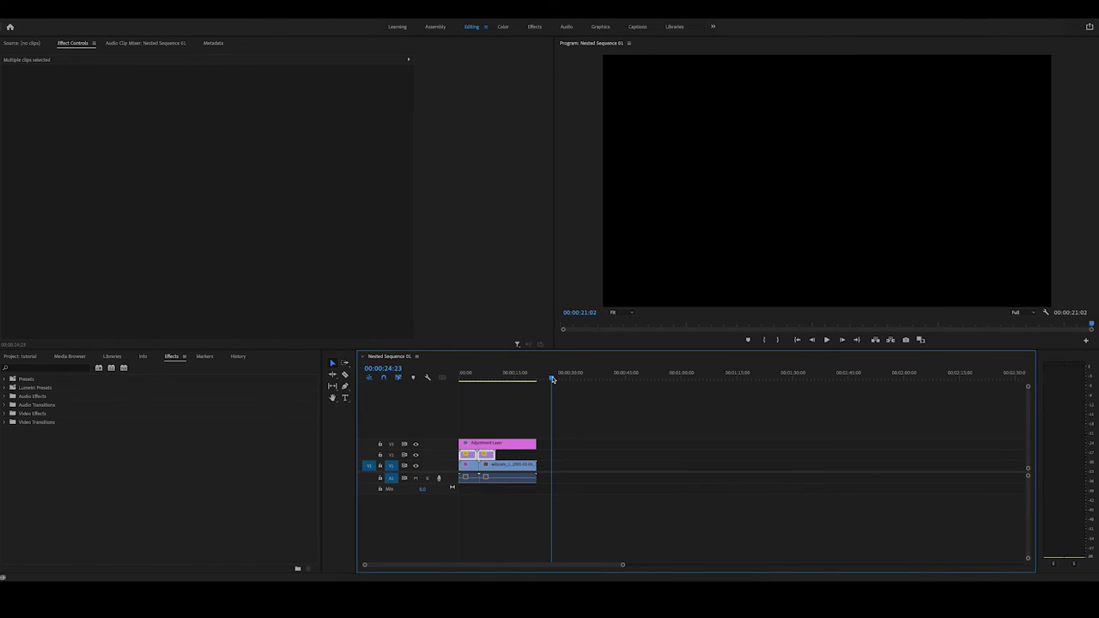
pyautogui.hotkey('ctrl', 'v')
pyautogui.hotkey('ctrl', 'v')
pyautogui.hotkey('ctrl', 'v')
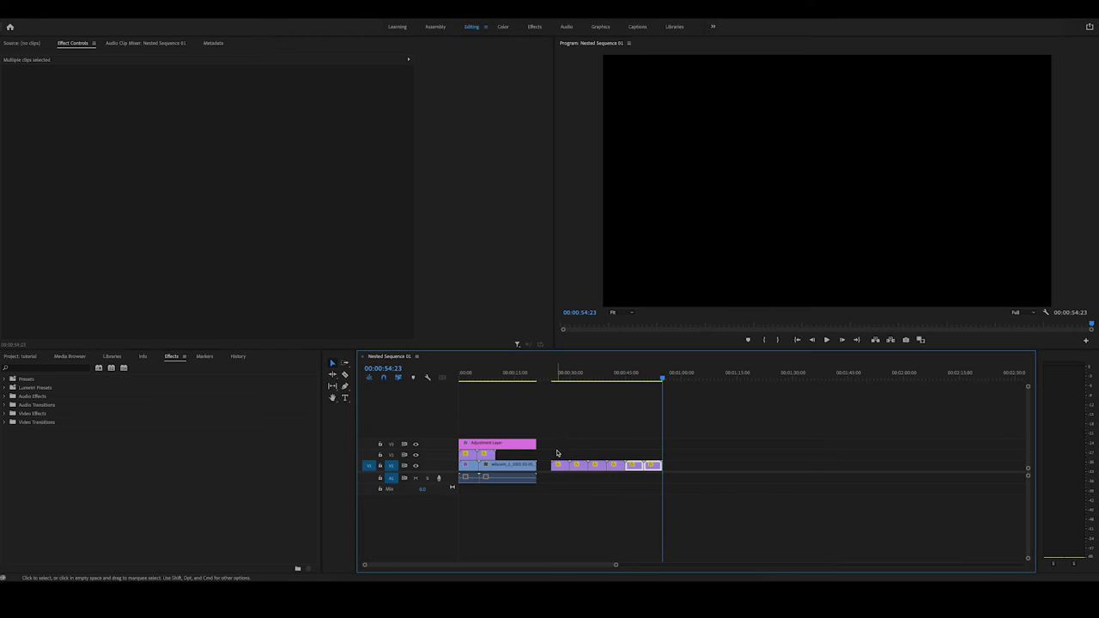
pyautogui.moveTo(556, 453); pyautogui.dragTo(675, 489)
pyautogui.moveTo(601, 468); pyautogui.dragTo(570, 455)
# Step: Delete the short leftover grain clip and trim the copies to end at 00:00:21:02
pyautogui.click(544, 455)
pyautogui.press('Delete')
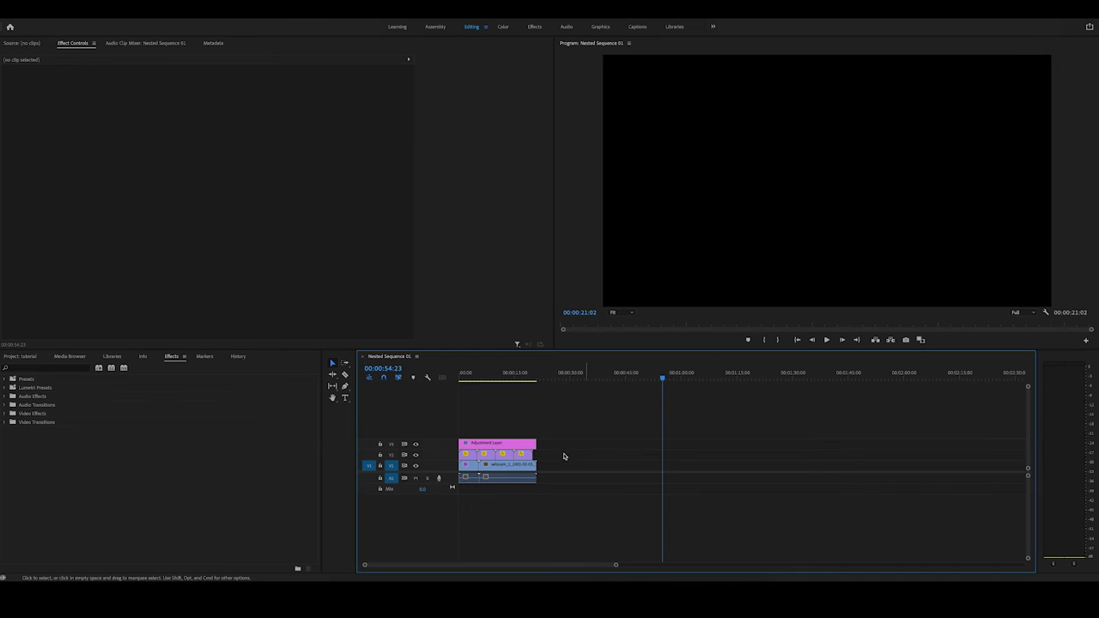
pyautogui.moveTo(534, 455); pyautogui.dragTo(538, 455)
pyautogui.click(526, 455)
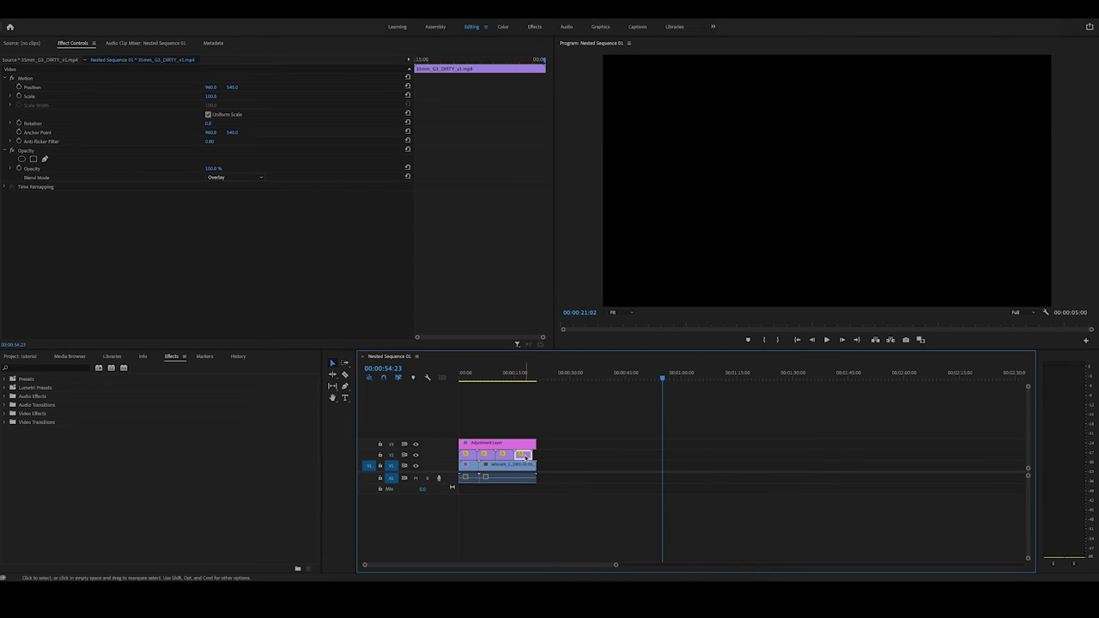
pyautogui.click(562, 378)
pyautogui.moveTo(568, 386); pyautogui.dragTo(535, 456)
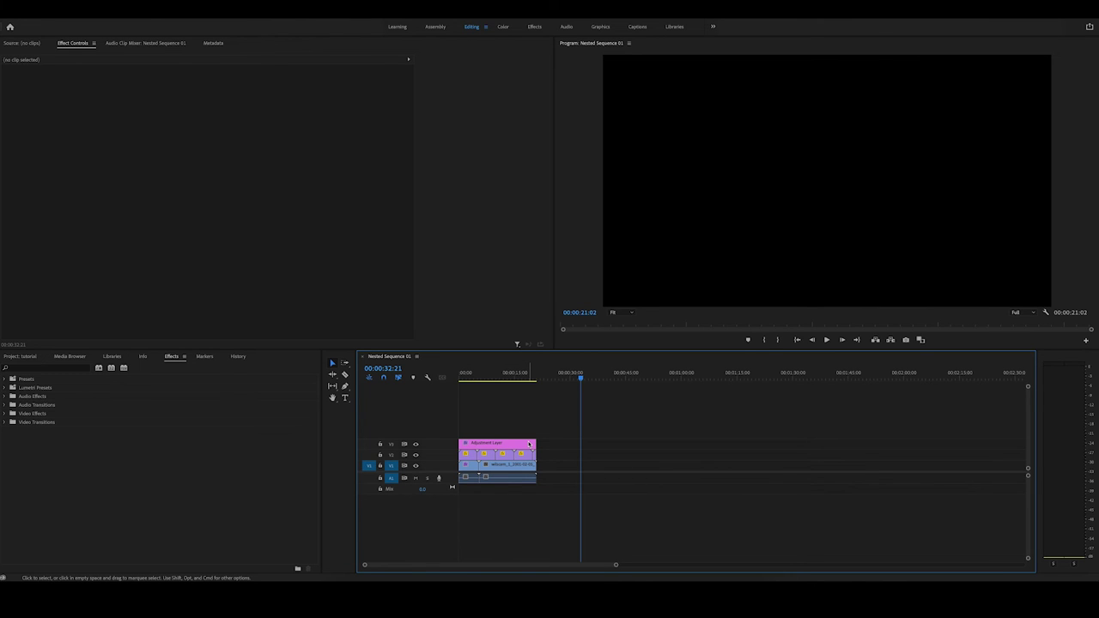
# Step: Move the adjustment layer up to V4, return the playhead to the start, and switch to Assembly
pyautogui.moveTo(505, 445); pyautogui.dragTo(507, 439)
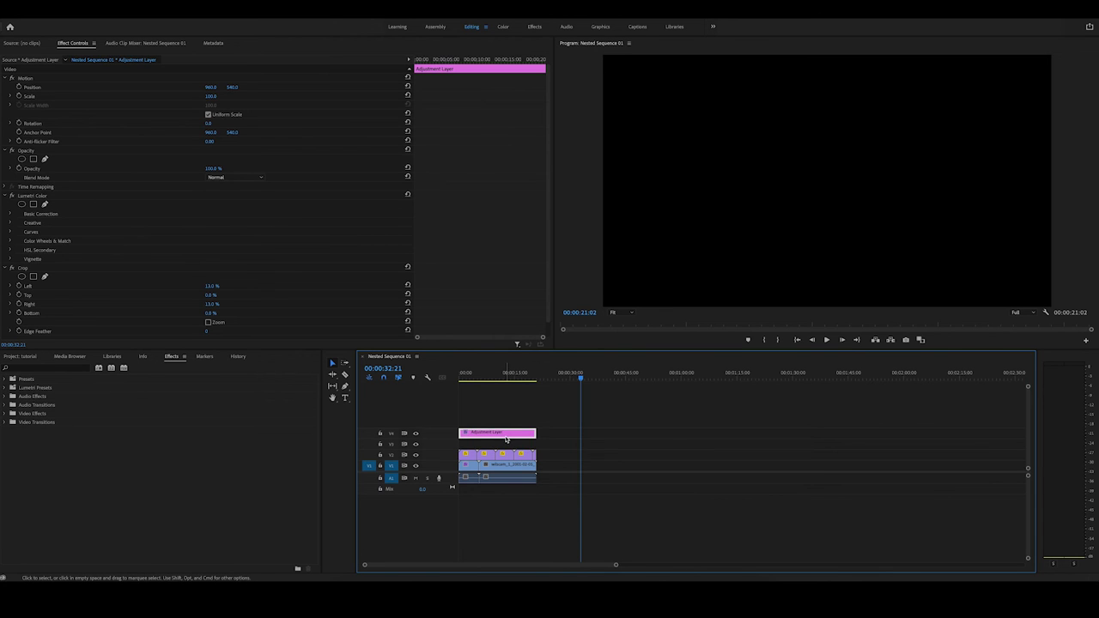
pyautogui.click(553, 444)
pyautogui.click(483, 378)
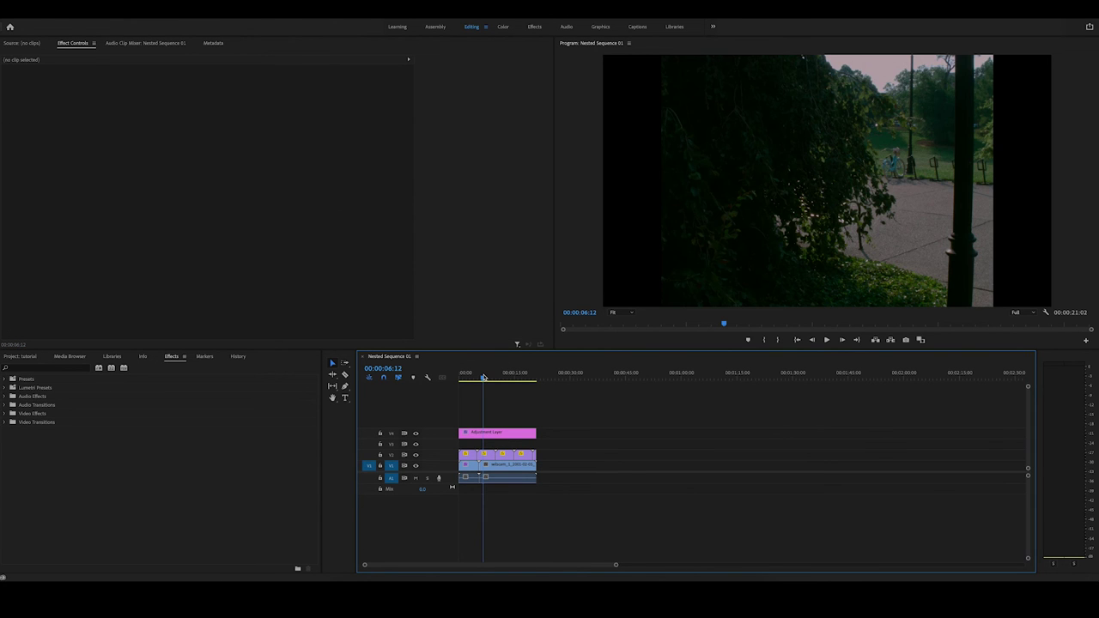
pyautogui.moveTo(483, 378); pyautogui.dragTo(430, 366)
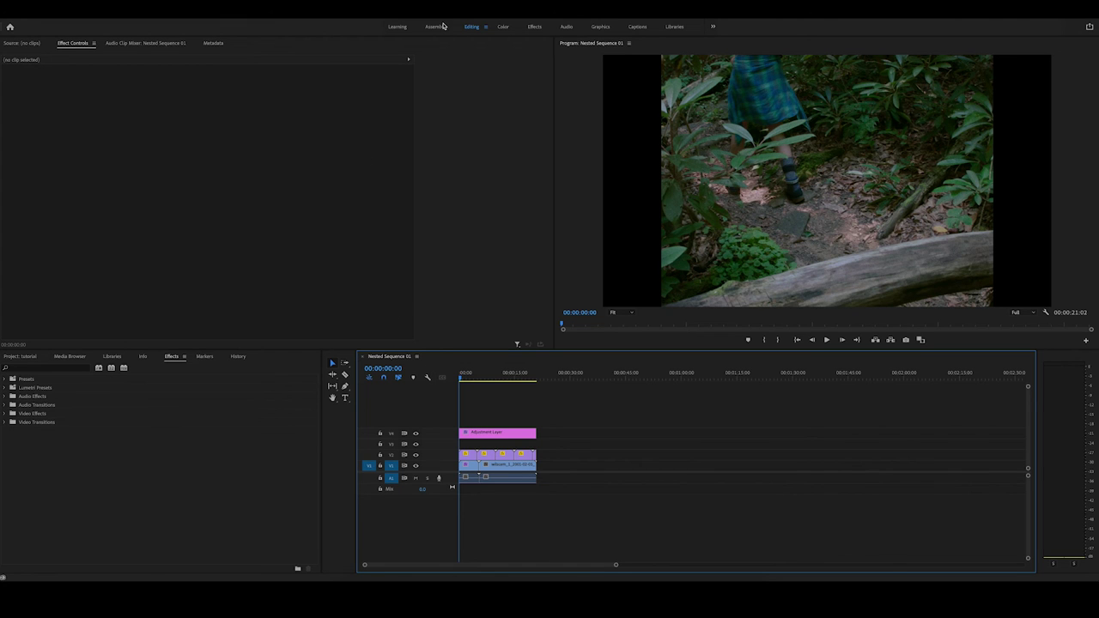
pyautogui.click(435, 26)
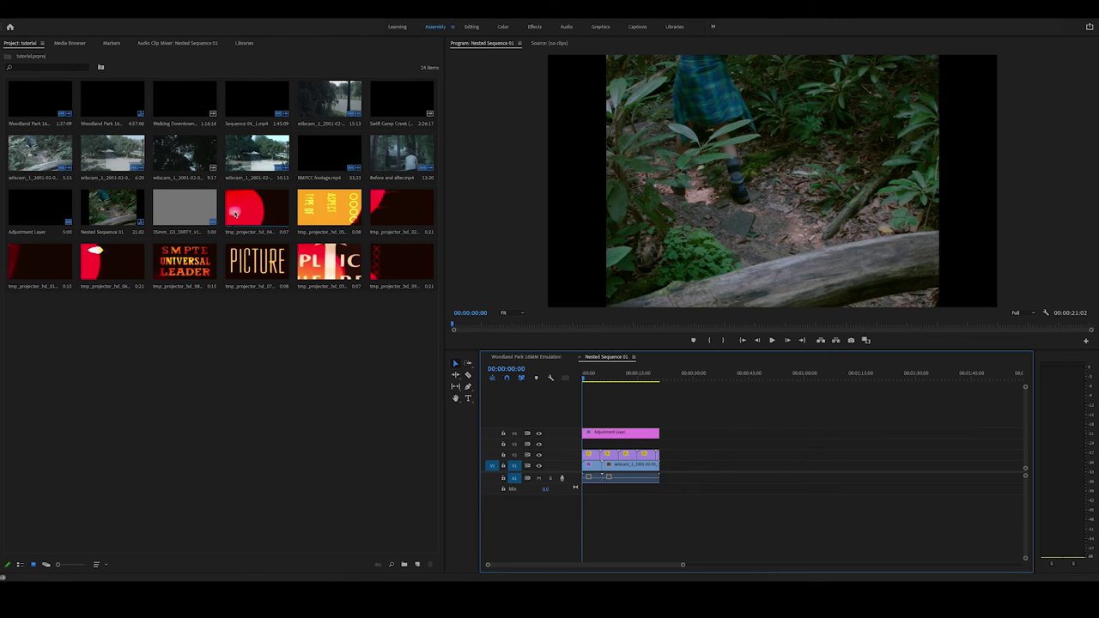
# Step: Place tmp_projector_hd_04 on V3 at 00:00:00:00, zoom in, and preview the burn frames
pyautogui.moveTo(240, 220); pyautogui.dragTo(591, 446)
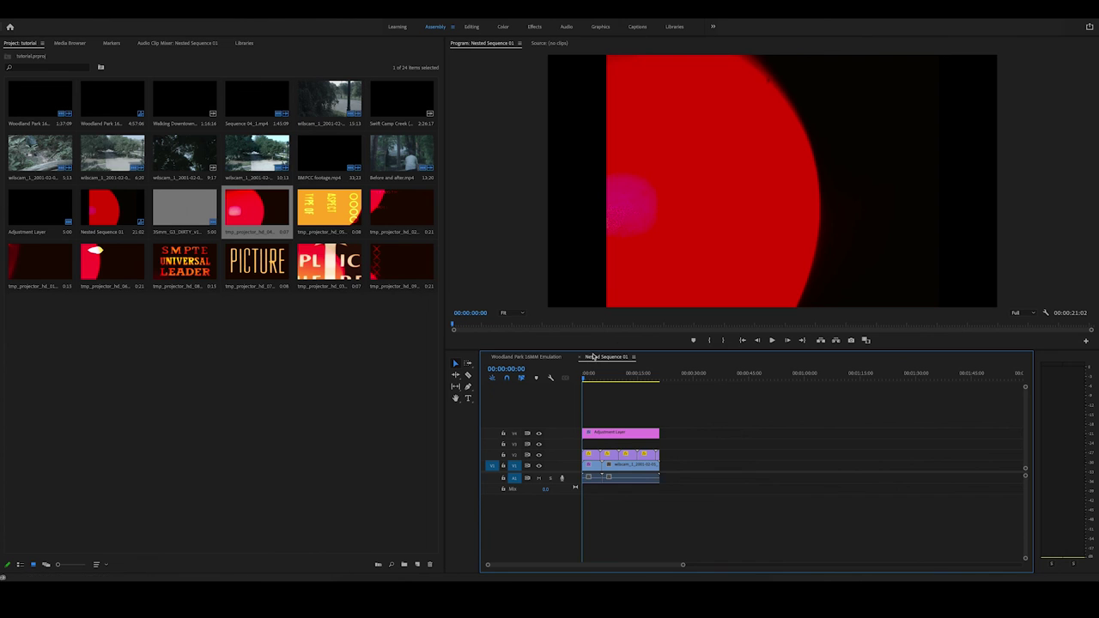
pyautogui.moveTo(684, 567); pyautogui.dragTo(601, 549)
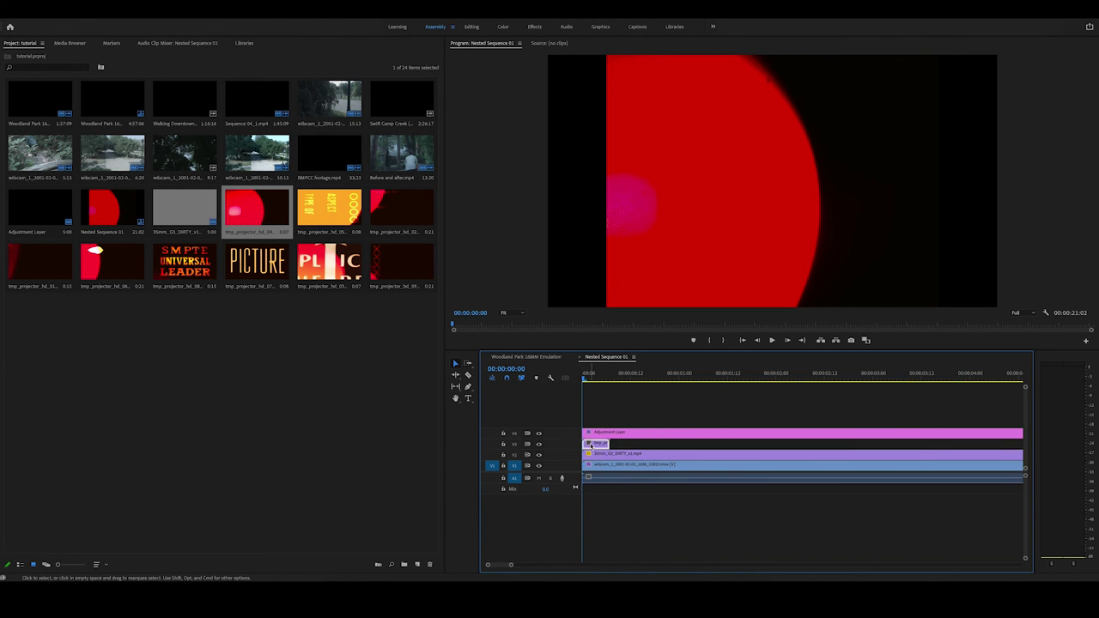
pyautogui.click(598, 375)
pyautogui.moveTo(599, 375); pyautogui.dragTo(590, 377)
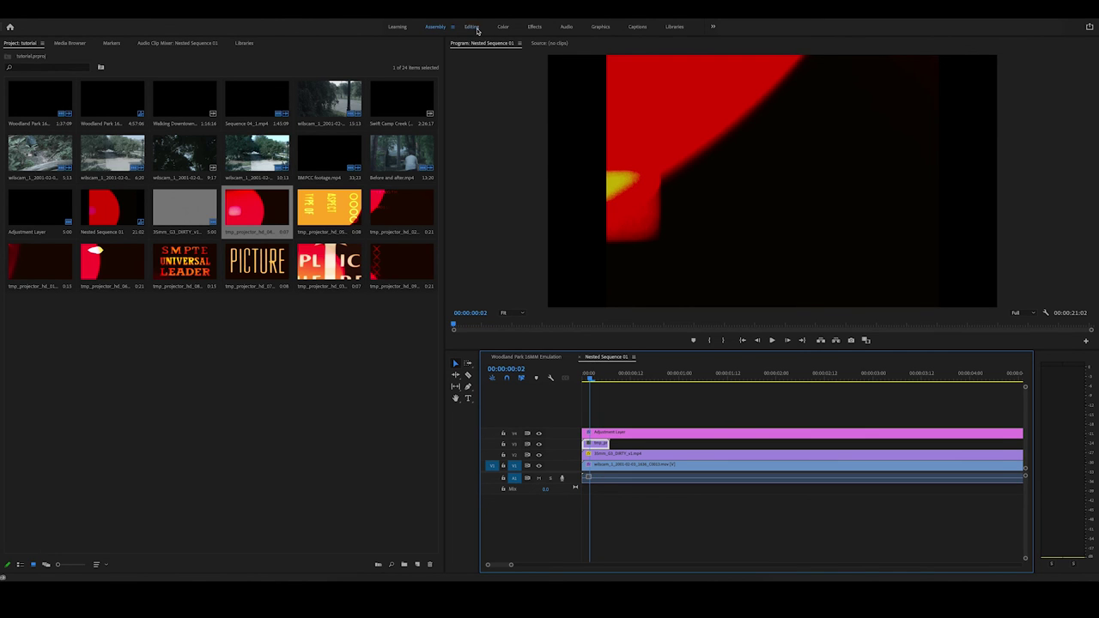
pyautogui.click(471, 27)
# Step: Compare Lighten, Screen and Overlay on the burn, settling on Screen at 60% opacity
pyautogui.click(216, 177)
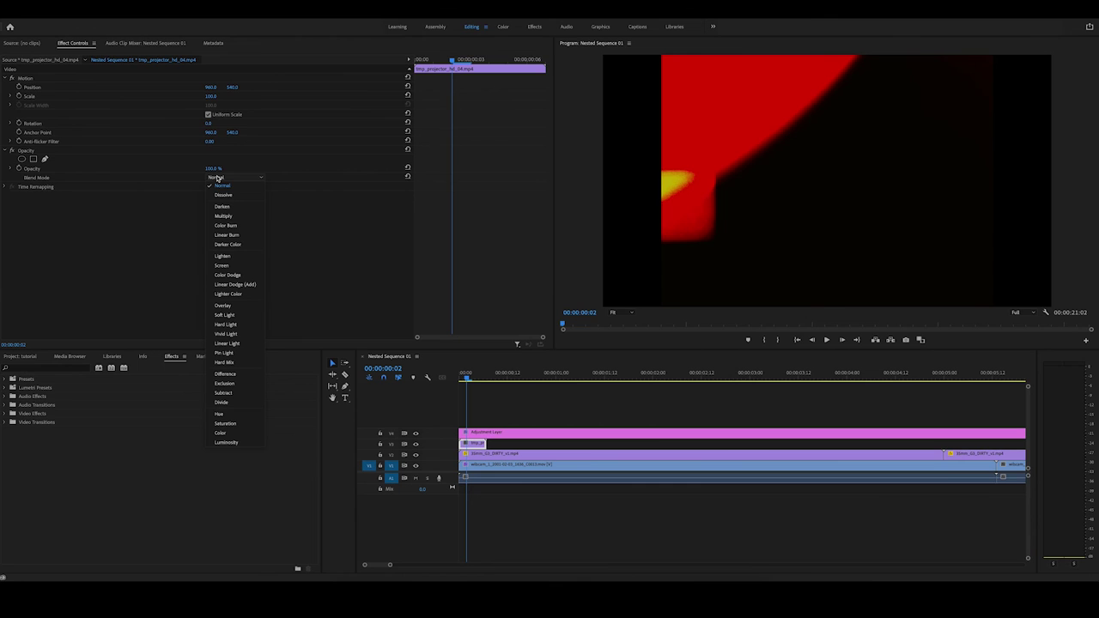
pyautogui.click(233, 256)
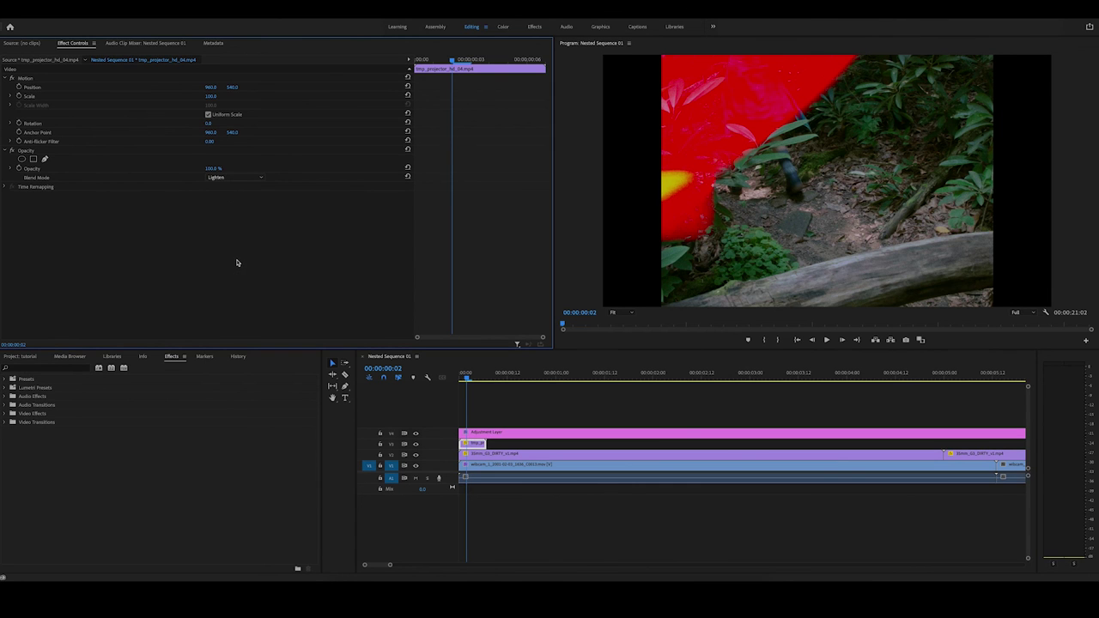
pyautogui.click(232, 177)
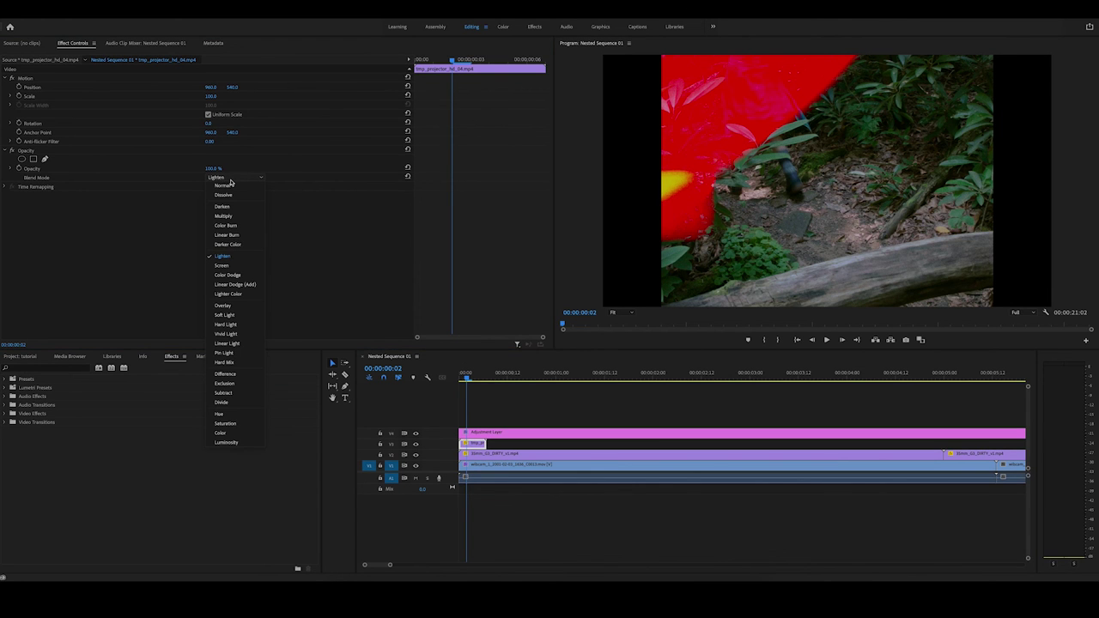
pyautogui.click(242, 266)
pyautogui.click(237, 177)
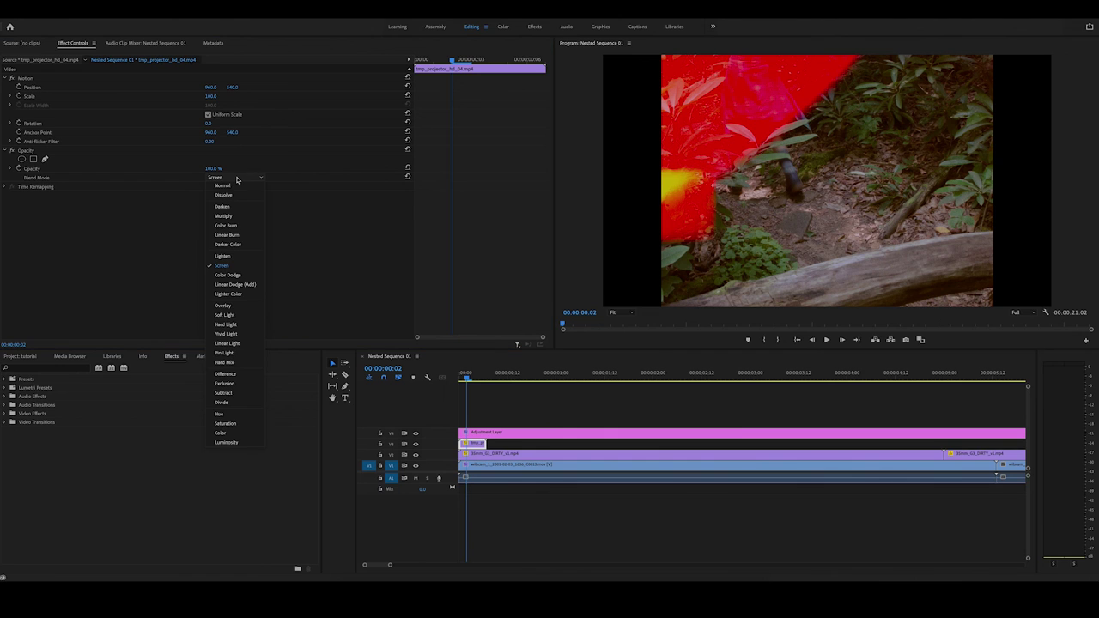
pyautogui.click(237, 306)
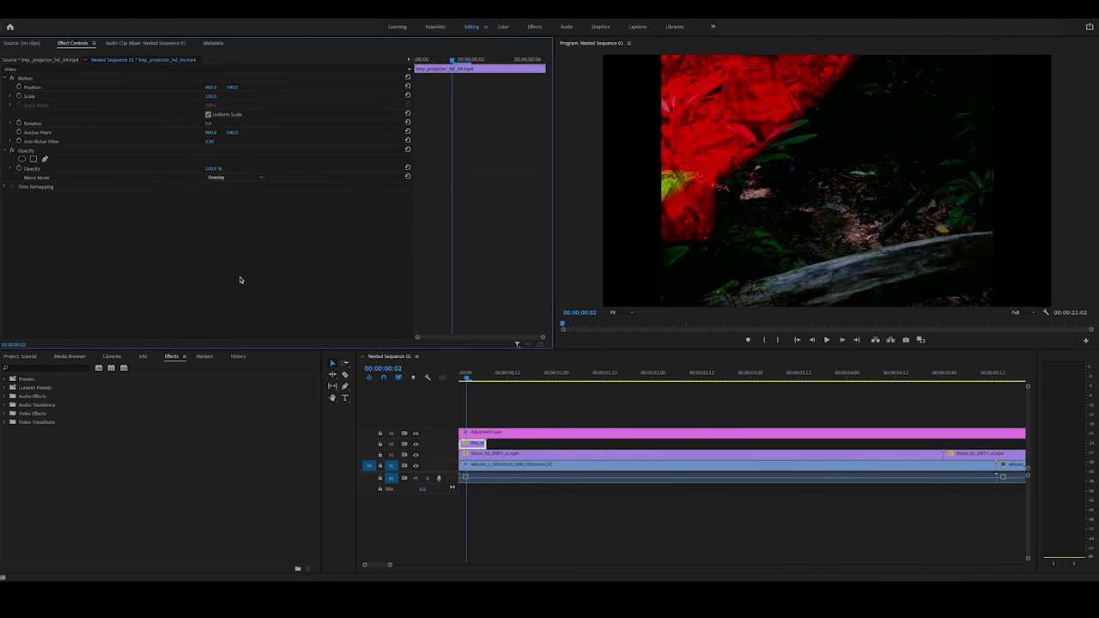
pyautogui.click(244, 180)
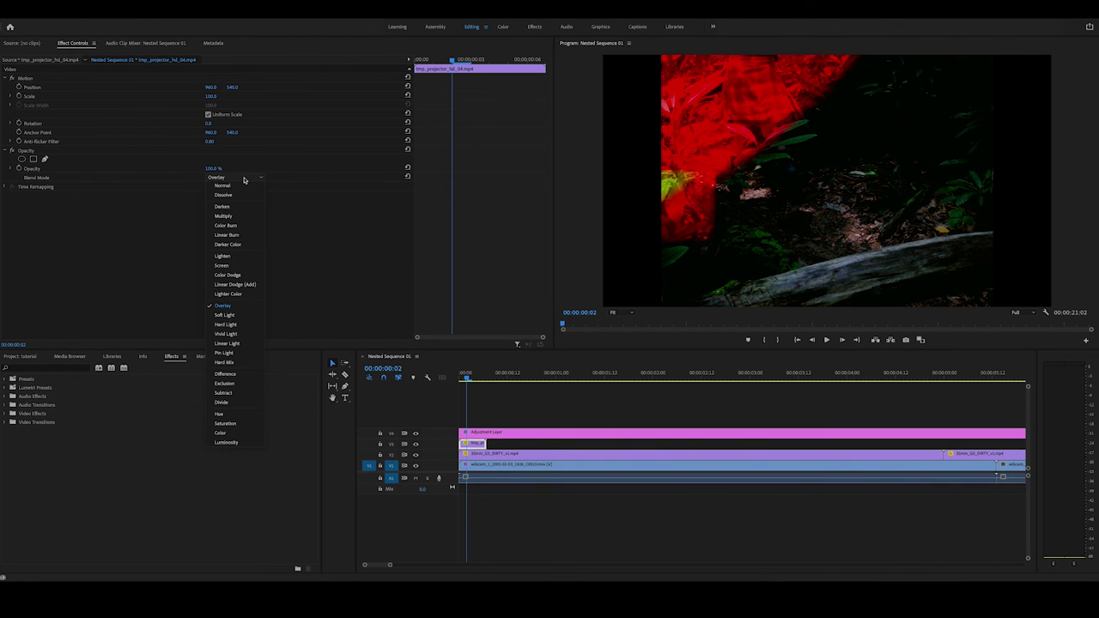
pyautogui.click(228, 266)
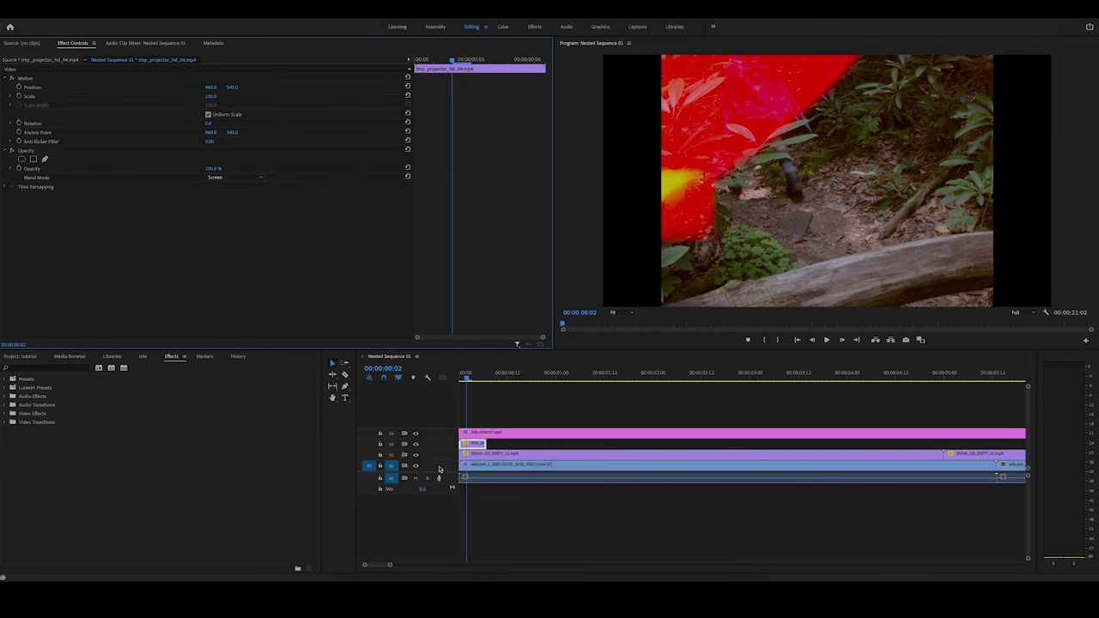
pyautogui.click(212, 169)
pyautogui.write('60')
pyautogui.press('Return')
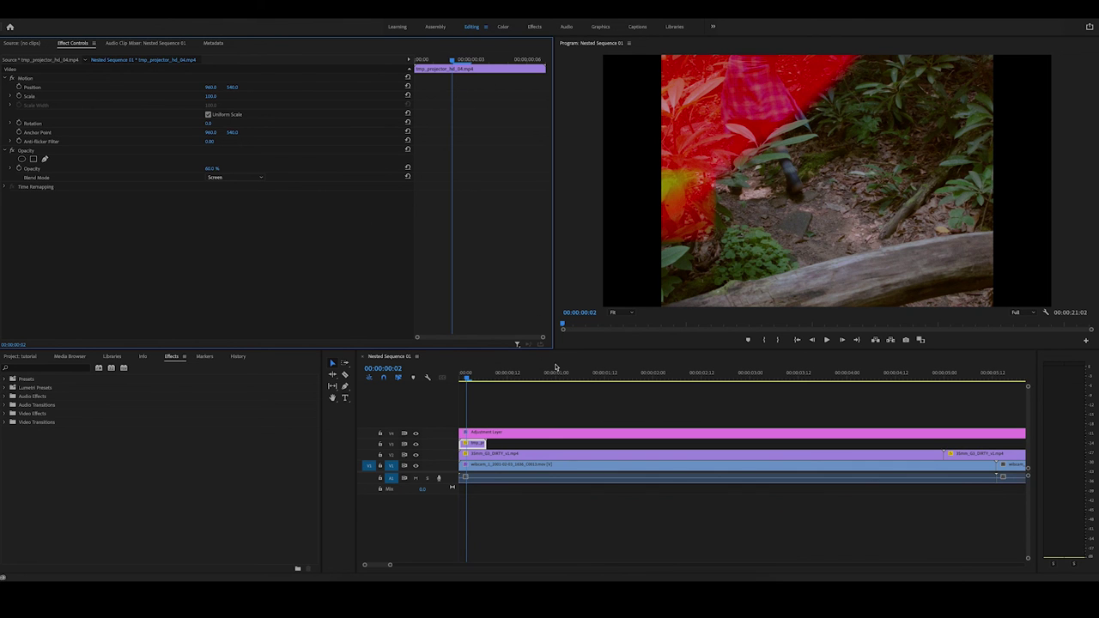
# Step: Play the sequence from the start to preview the burn, zoom out, and return to Assembly
pyautogui.moveTo(466, 377); pyautogui.dragTo(458, 378)
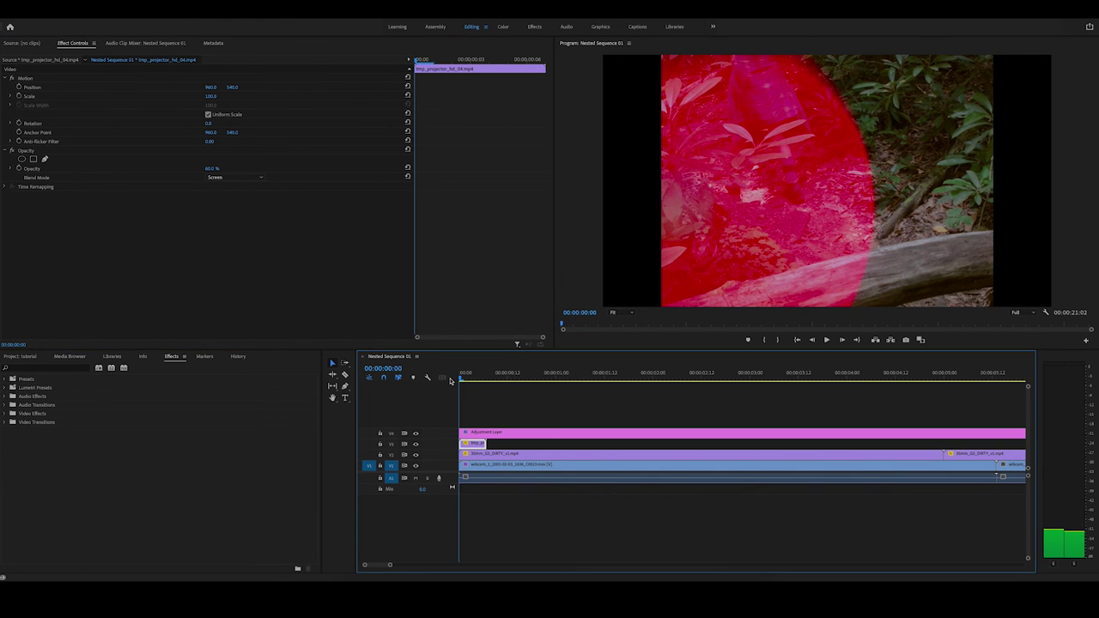
pyautogui.press('space')
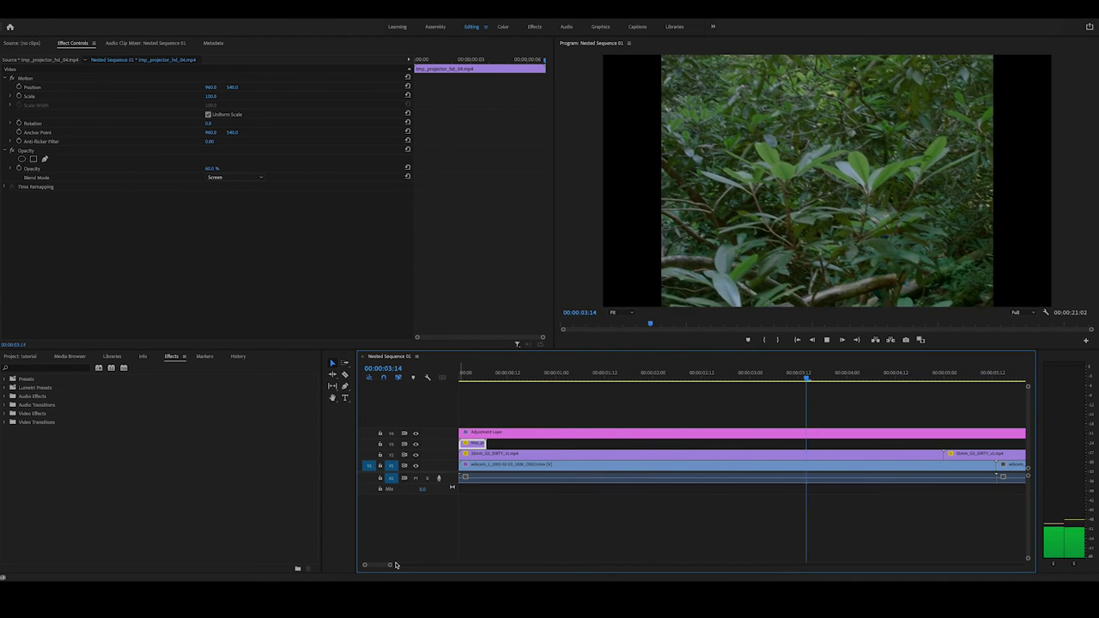
pyautogui.moveTo(394, 565); pyautogui.dragTo(469, 565)
pyautogui.press('space')
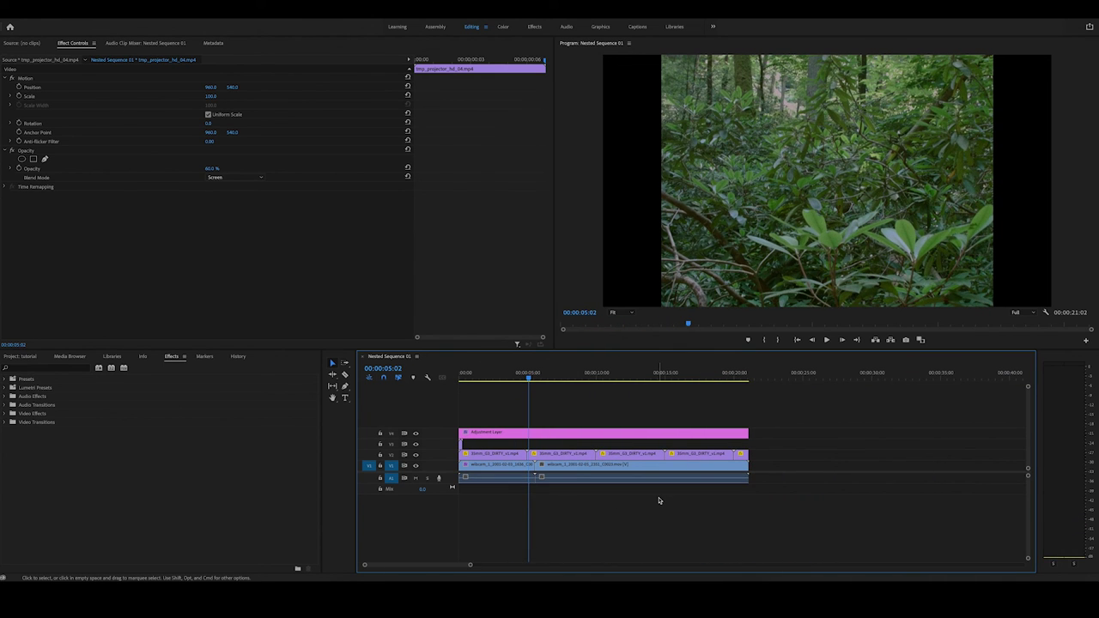
pyautogui.click(659, 501)
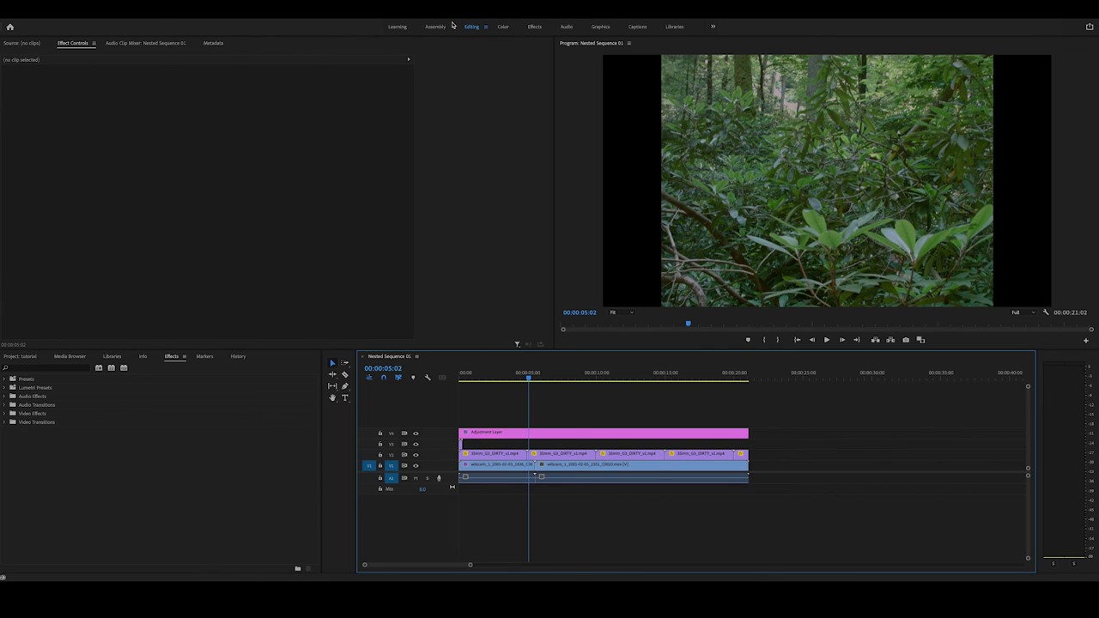
pyautogui.click(436, 26)
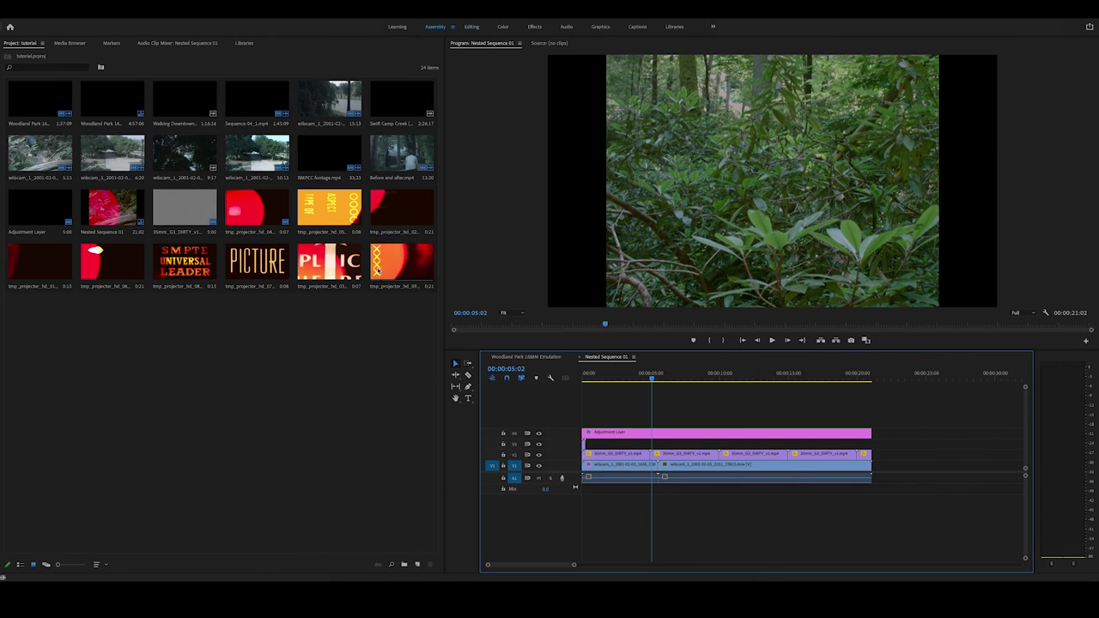